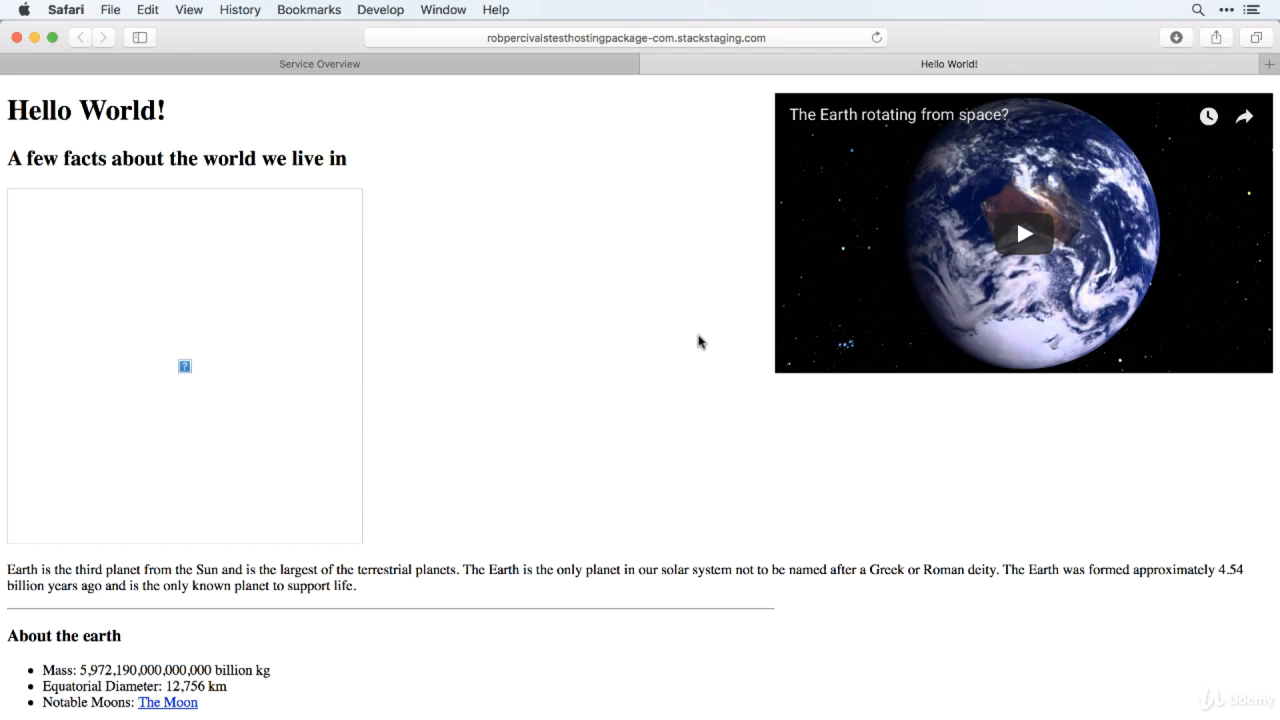
- Search the web for filezilla in a new browser tab and open the official FileZilla project site
{"action": "key", "text": "super+t"}
{"action": "type", "text": "fil"}
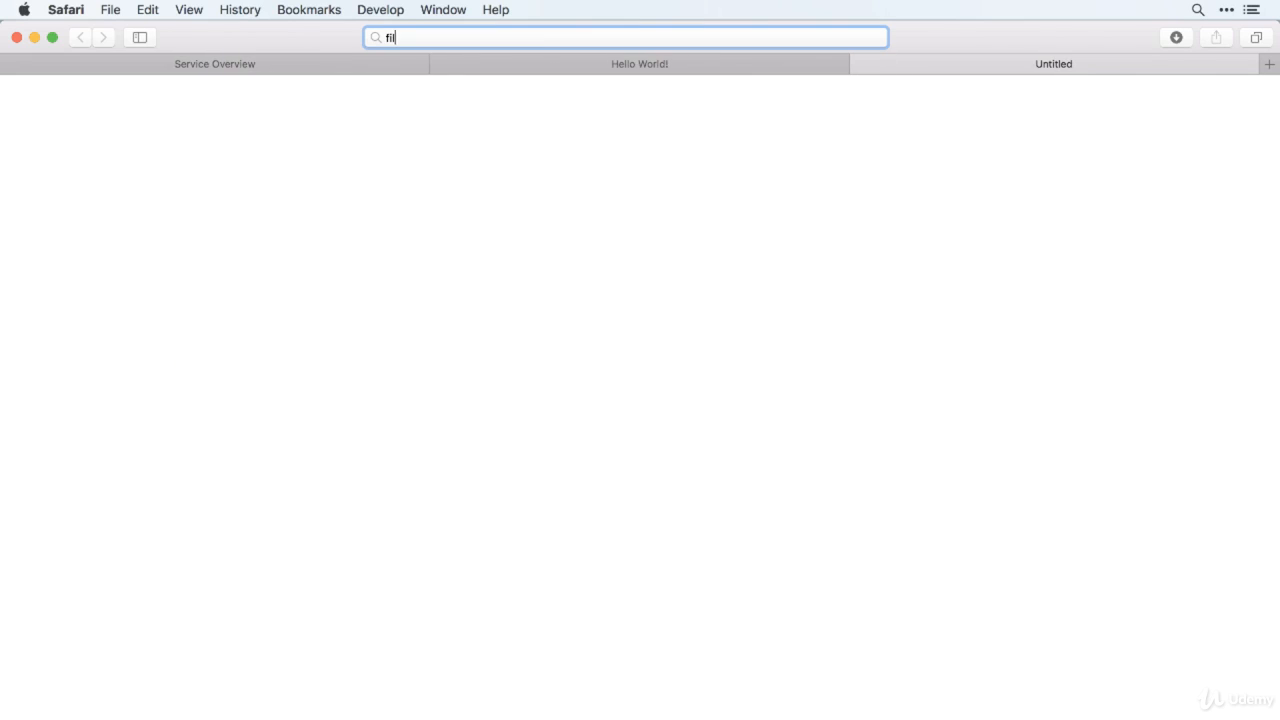
{"action": "type", "text": "ezilla"}
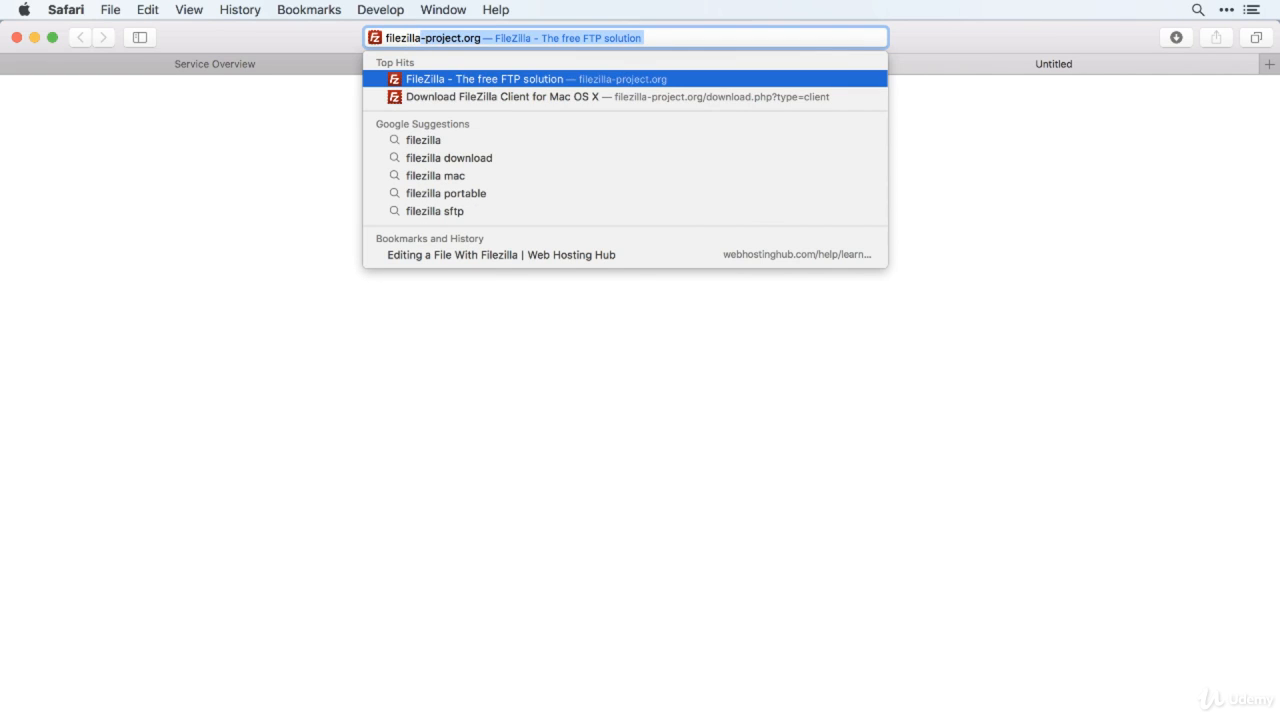
{"action": "key", "text": "Escape"}
{"action": "key", "text": "Return"}
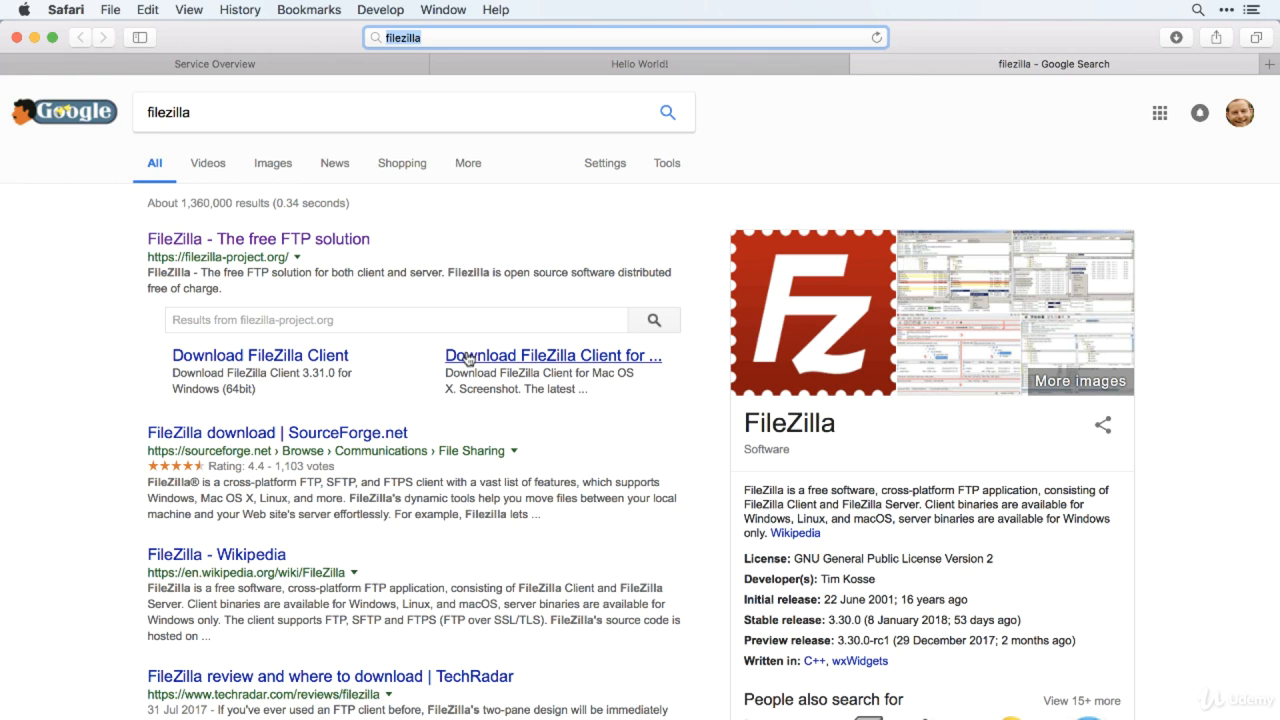
{"action": "left_click", "coordinate": [226, 240]}
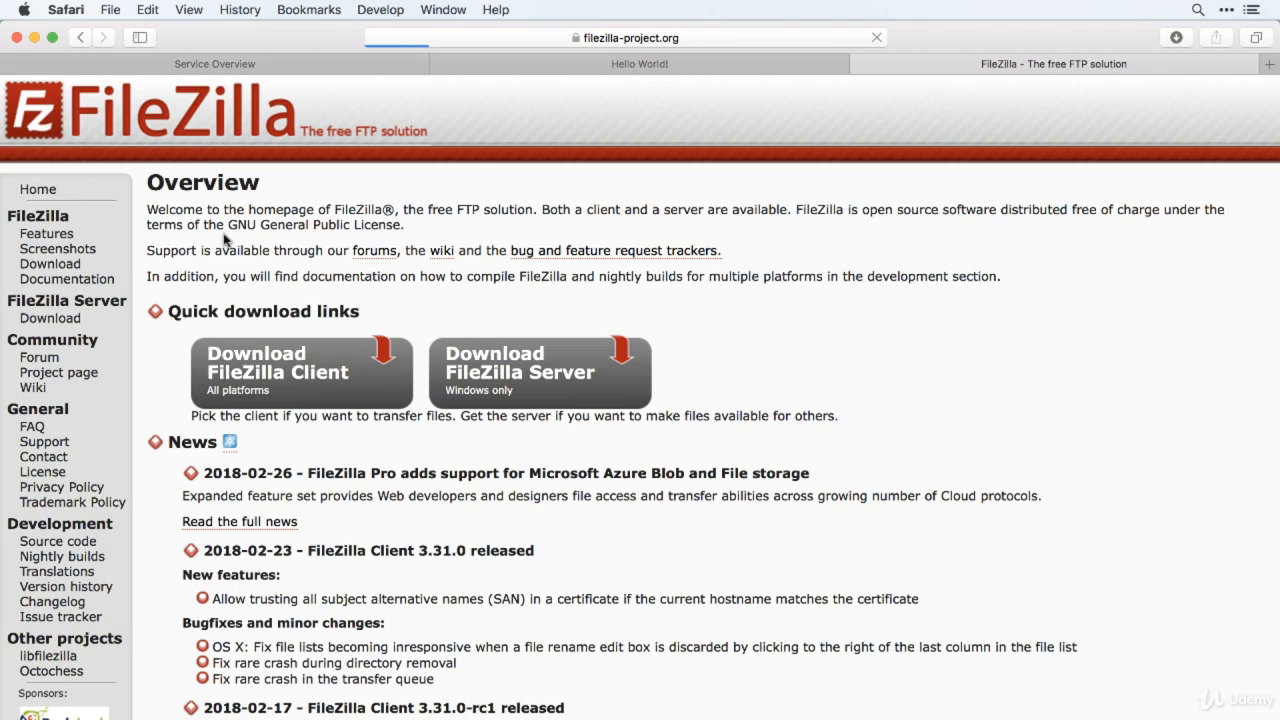
- Download the standard, non-Pro edition of the FileZilla Client for Mac OS X
{"action": "scroll", "coordinate": [631, 231], "scroll_direction": "down", "scroll_amount": 1}
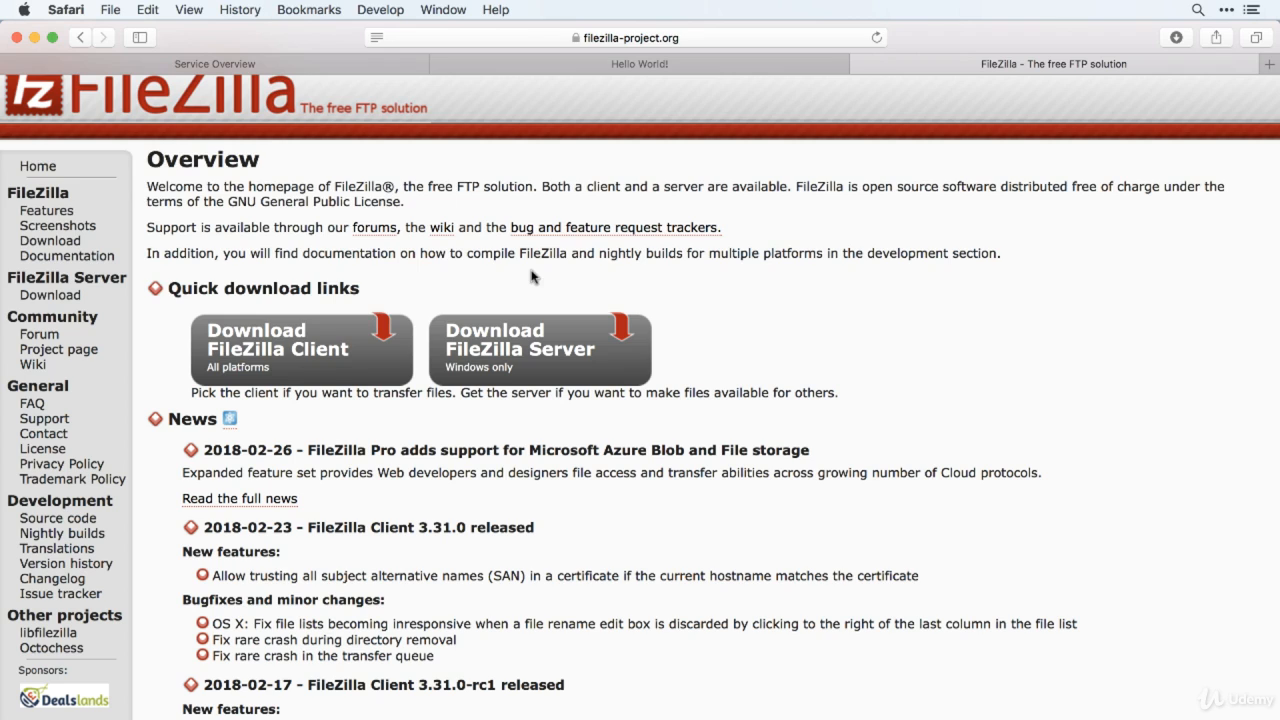
{"action": "left_click", "coordinate": [297, 358]}
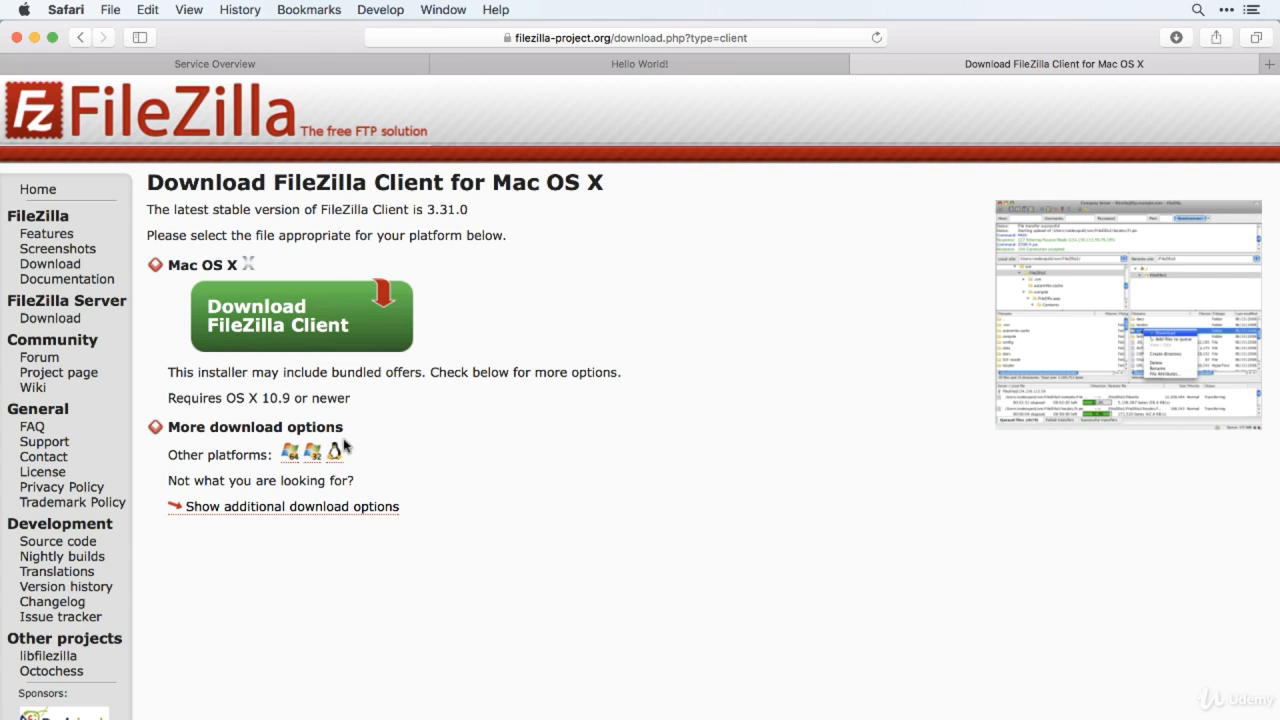
{"action": "left_click", "coordinate": [283, 340]}
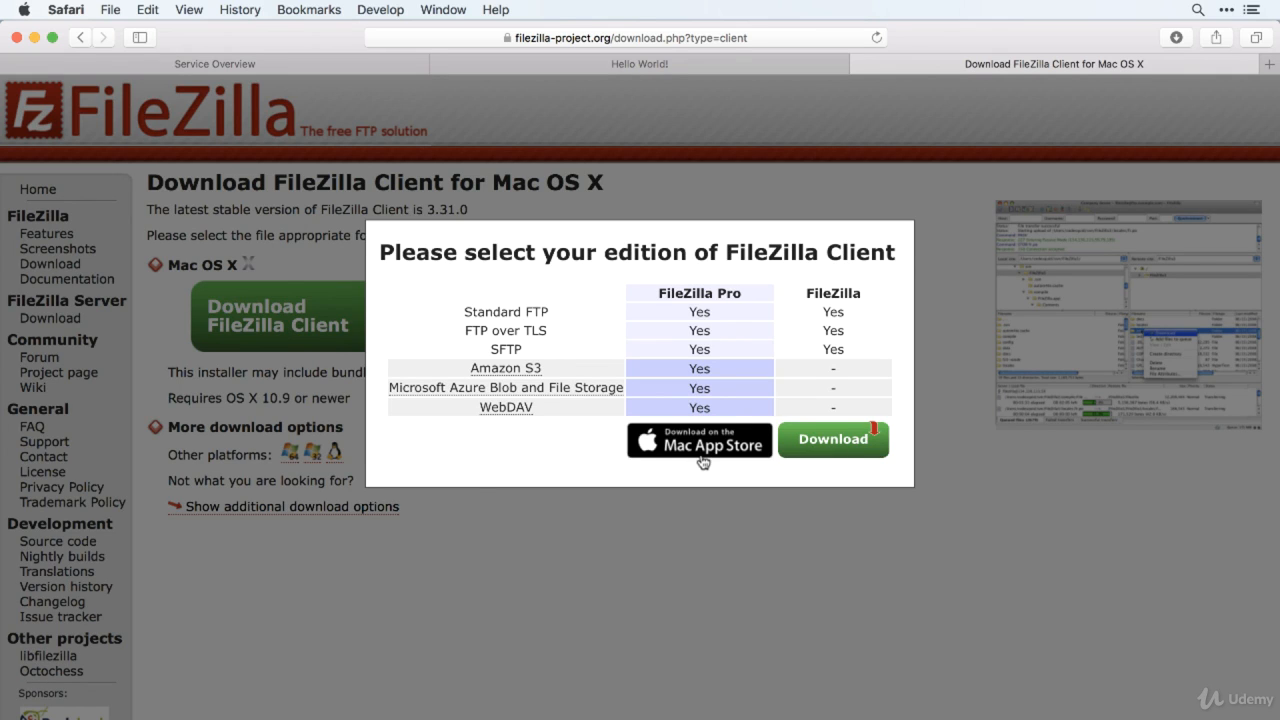
{"action": "left_click", "coordinate": [831, 440]}
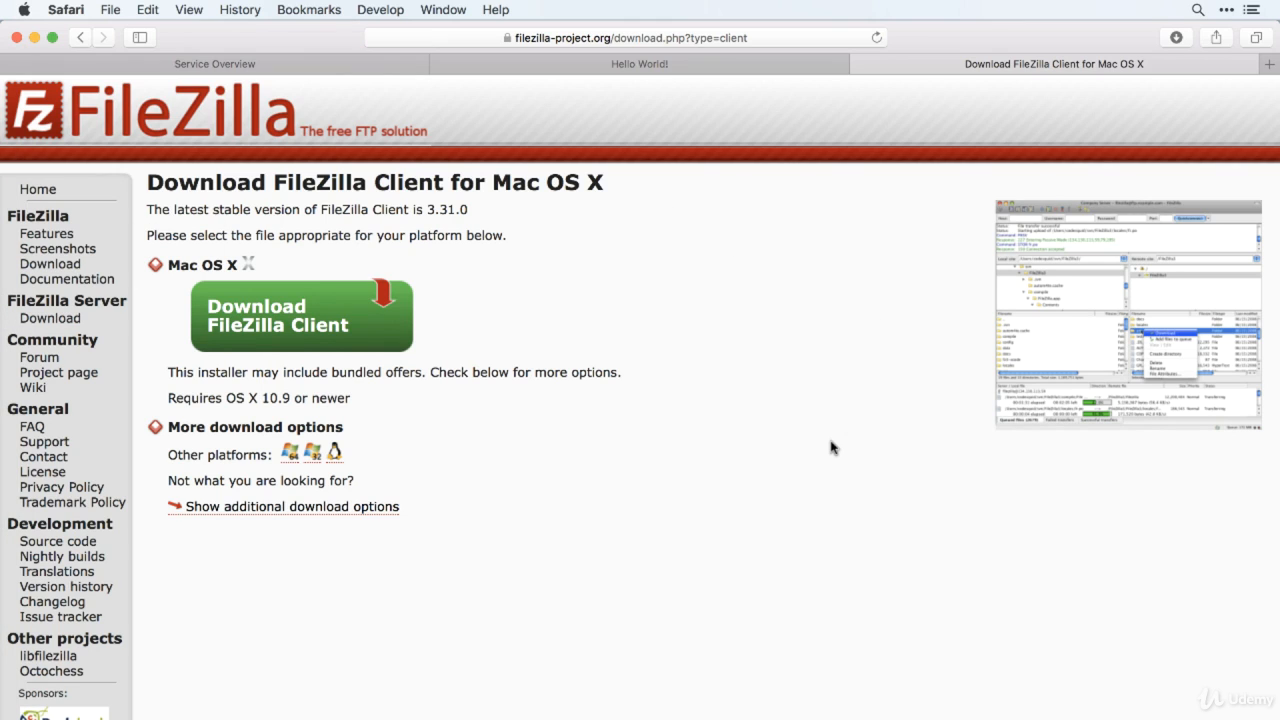
- Open the downloaded FileZilla_3.31.0_macosx-x86_setup_bundled.dmg, agree to its license and launch the FileZilla installer
{"action": "left_click", "coordinate": [1177, 39]}
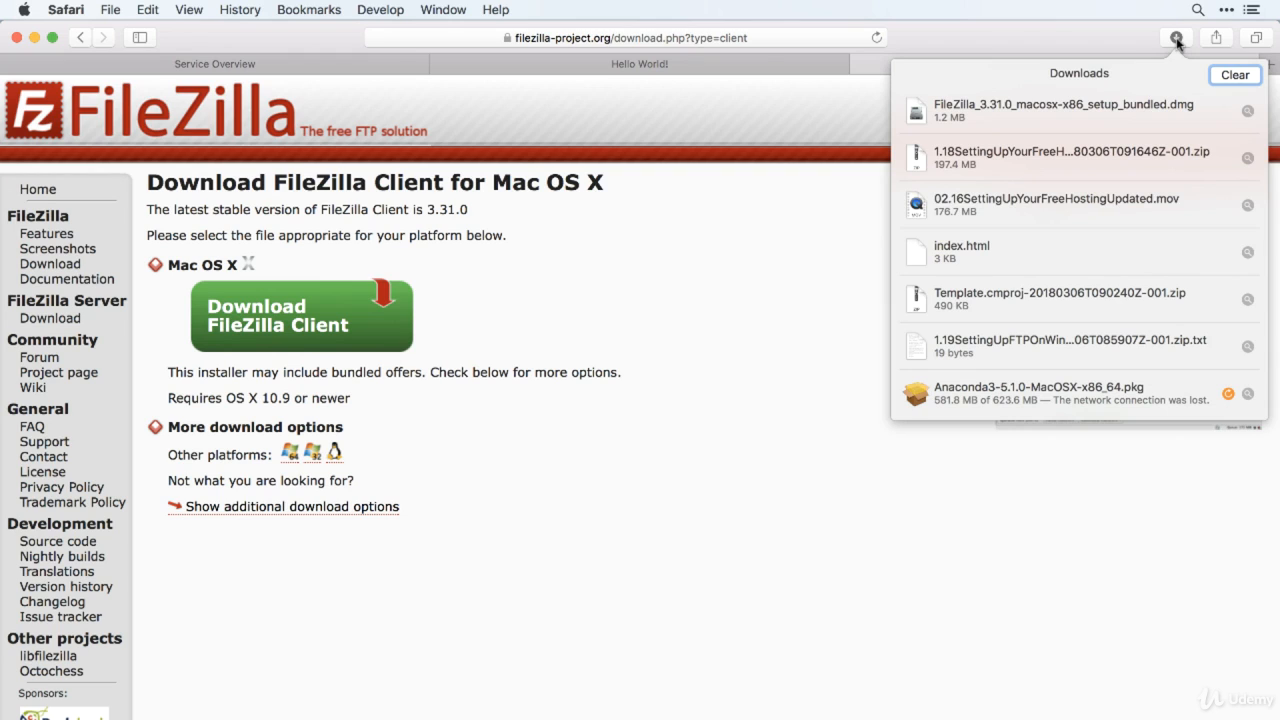
{"action": "double_click", "coordinate": [1118, 111]}
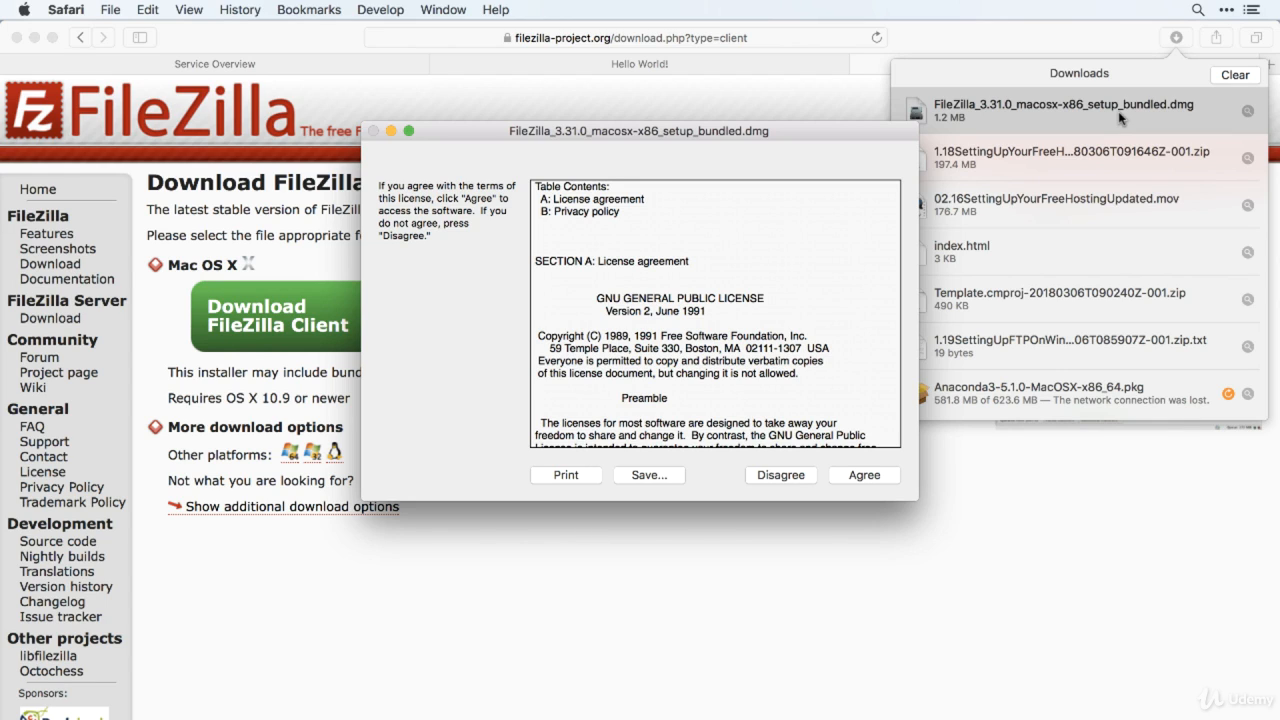
{"action": "left_click", "coordinate": [868, 476]}
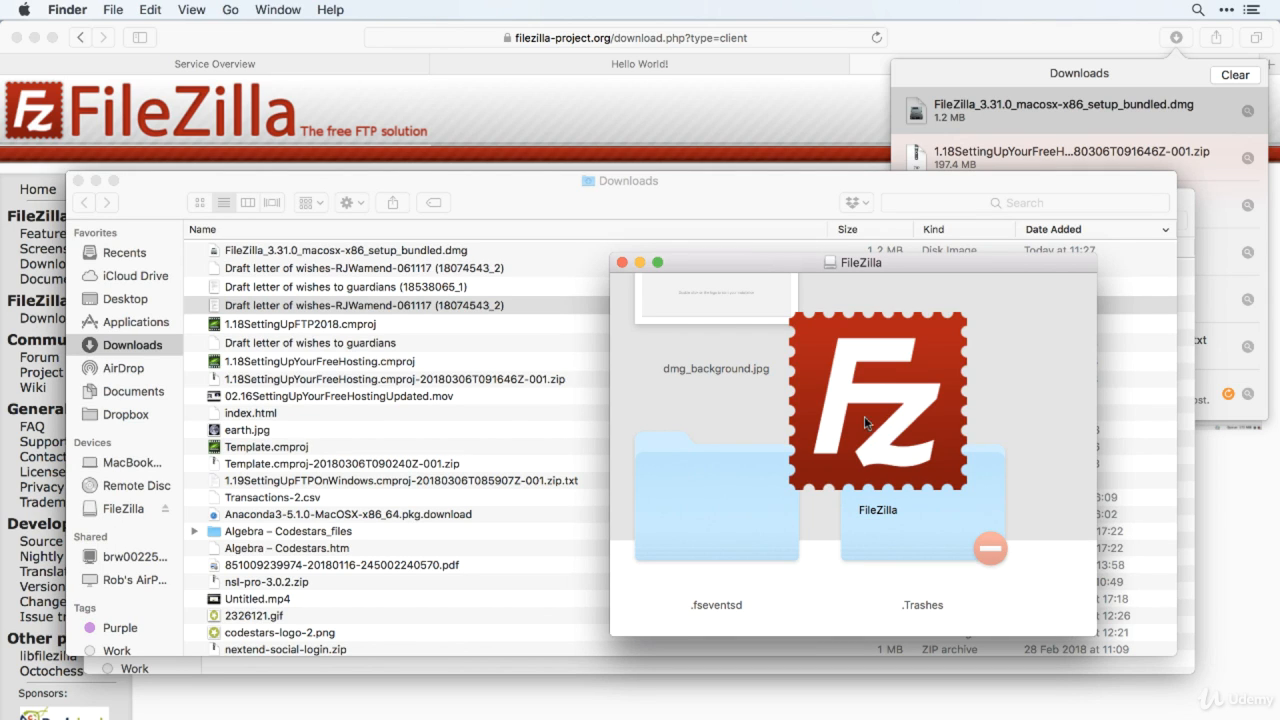
{"action": "double_click", "coordinate": [864, 416]}
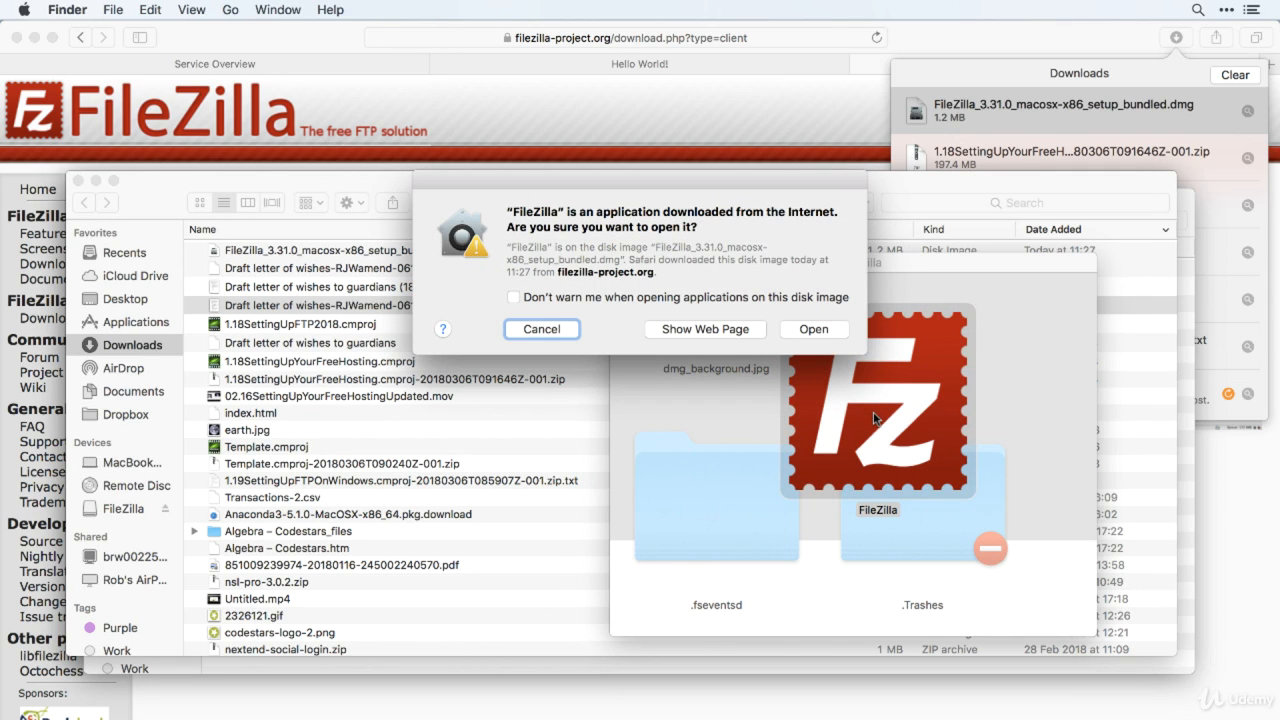
{"action": "left_click", "coordinate": [822, 325]}
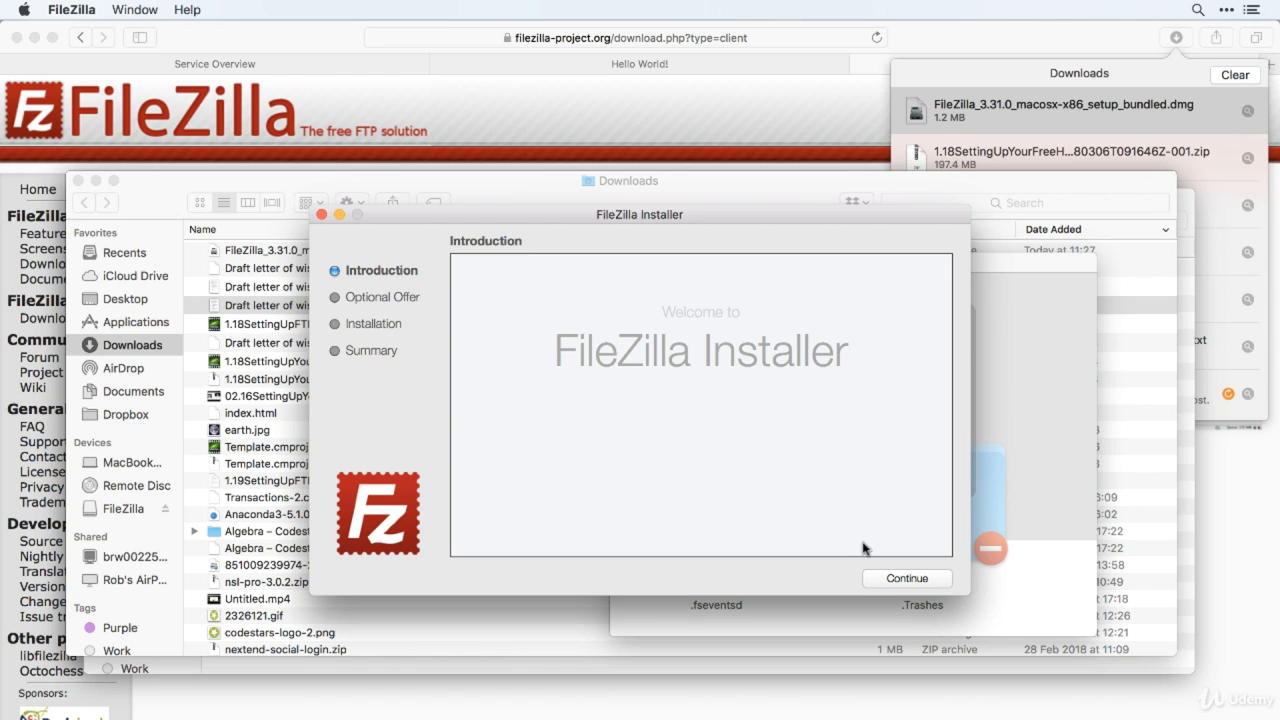
- Install FileZilla without the Yahoo search and Opera browser offers, finish the installer and dismiss FileZilla's welcome dialog
{"action": "left_click", "coordinate": [905, 582]}
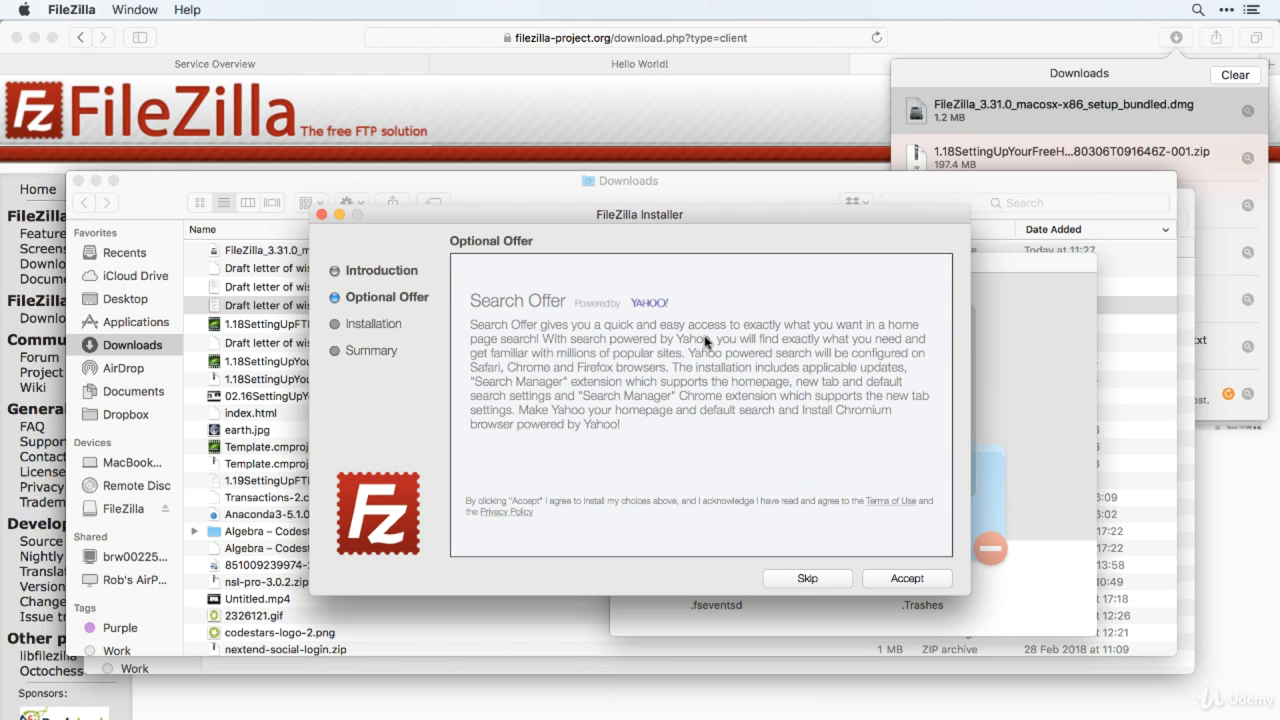
{"action": "left_click", "coordinate": [808, 578]}
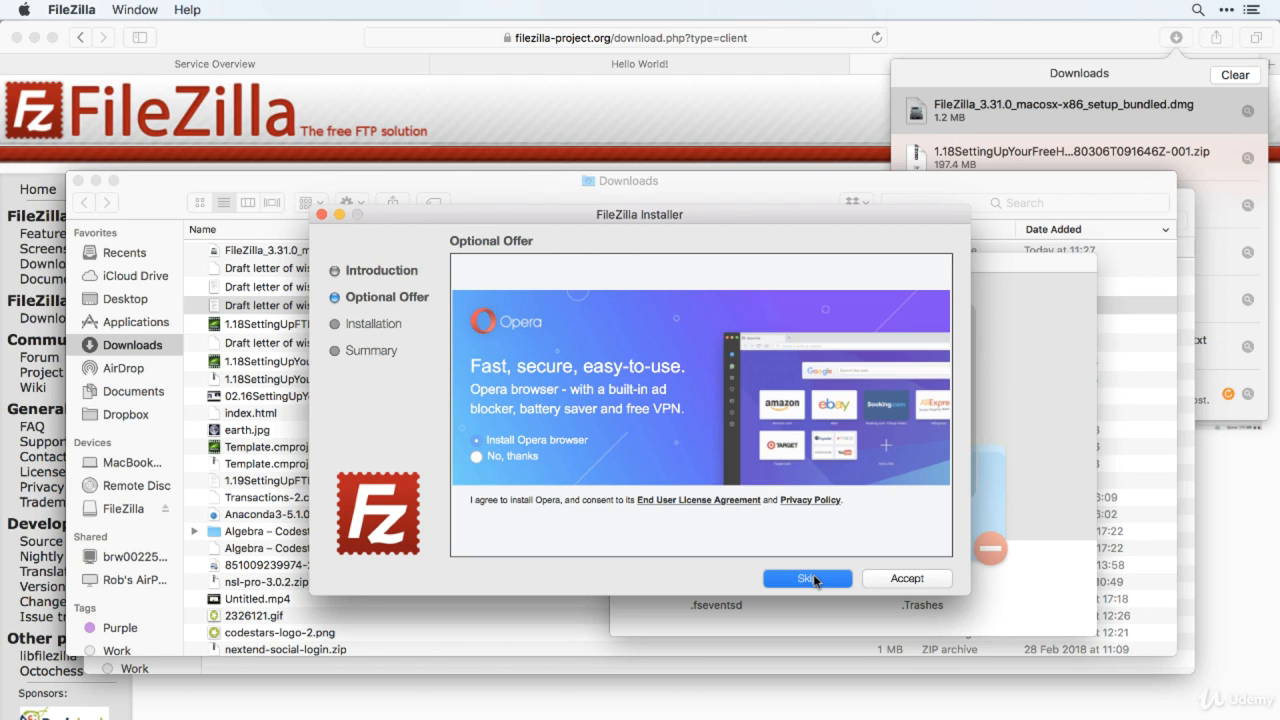
{"action": "left_click", "coordinate": [812, 578]}
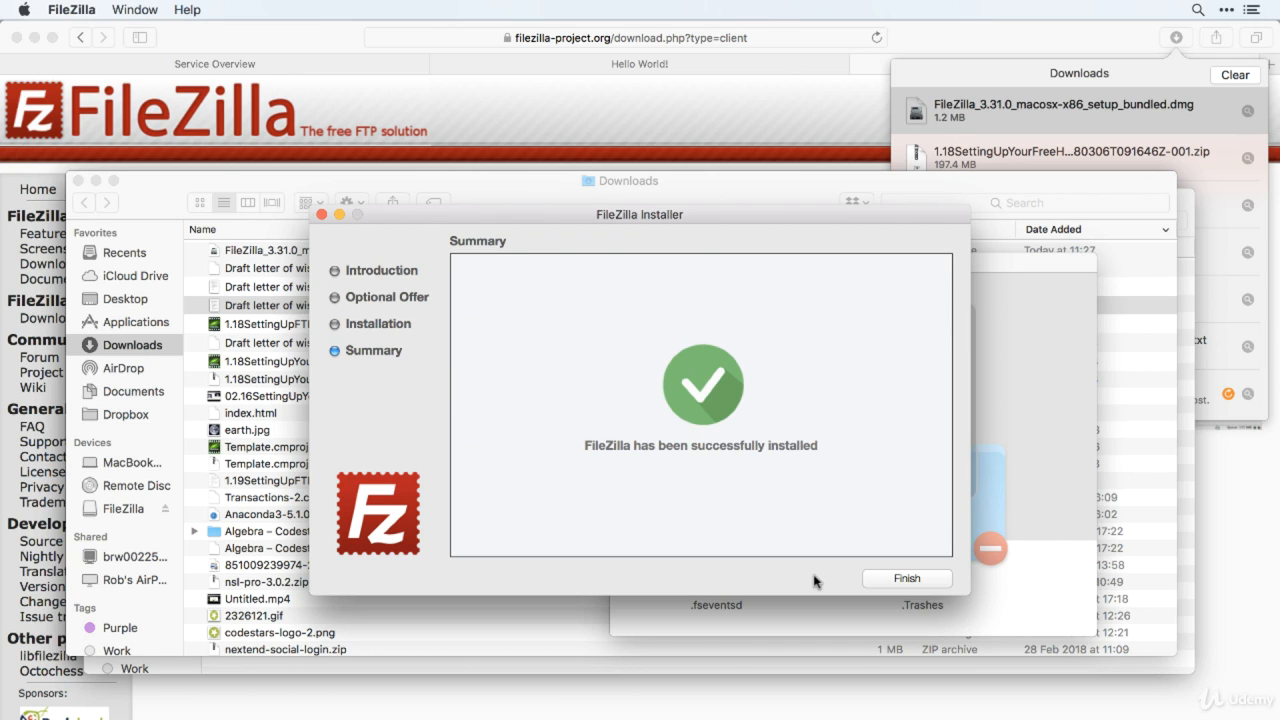
{"action": "left_click", "coordinate": [906, 578]}
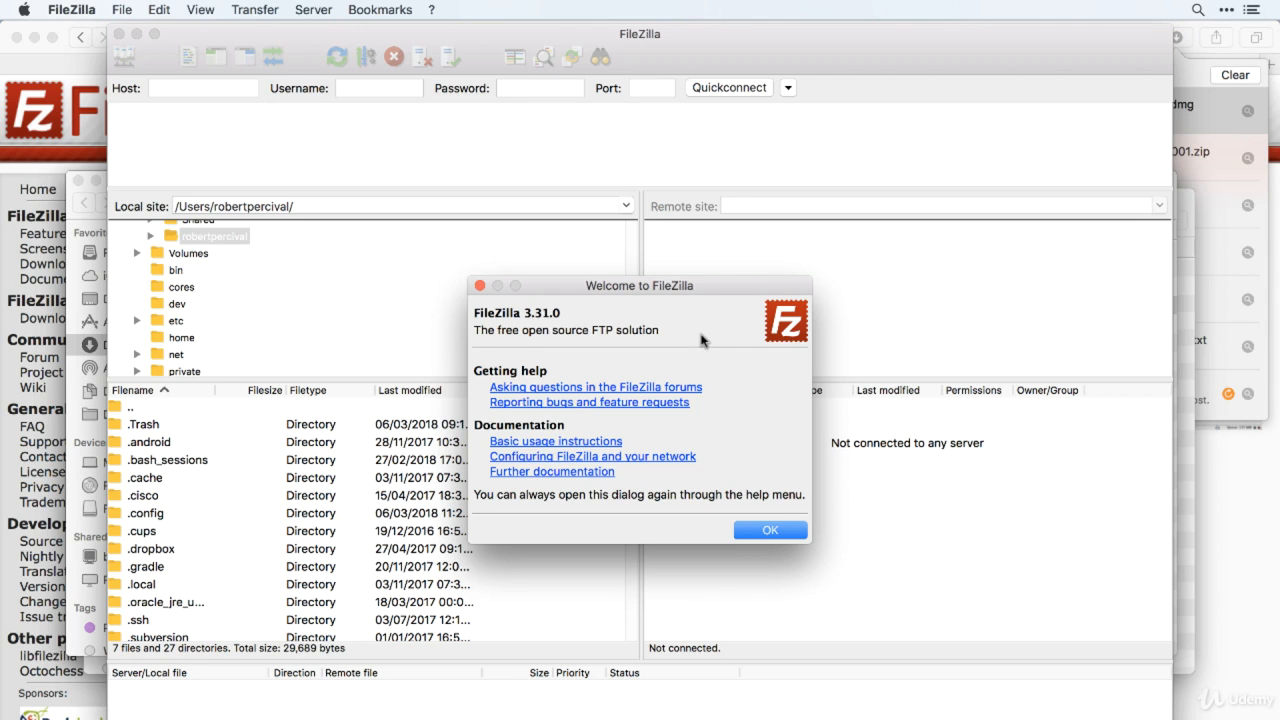
{"action": "left_click", "coordinate": [771, 532]}
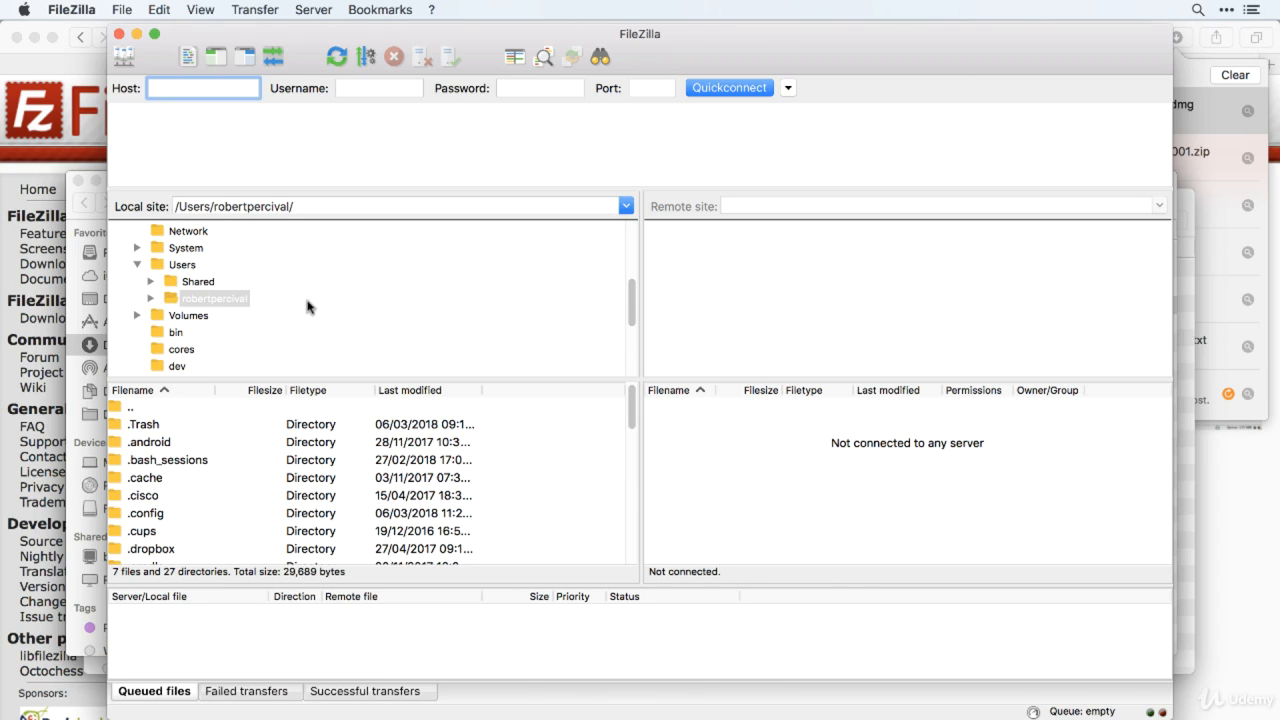
- Browse the local home directory's file list and open the Desktop folder as the local site
{"action": "scroll", "coordinate": [308, 306], "scroll_direction": "down", "scroll_amount": 2}
{"action": "scroll", "coordinate": [336, 450], "scroll_direction": "down", "scroll_amount": 5}
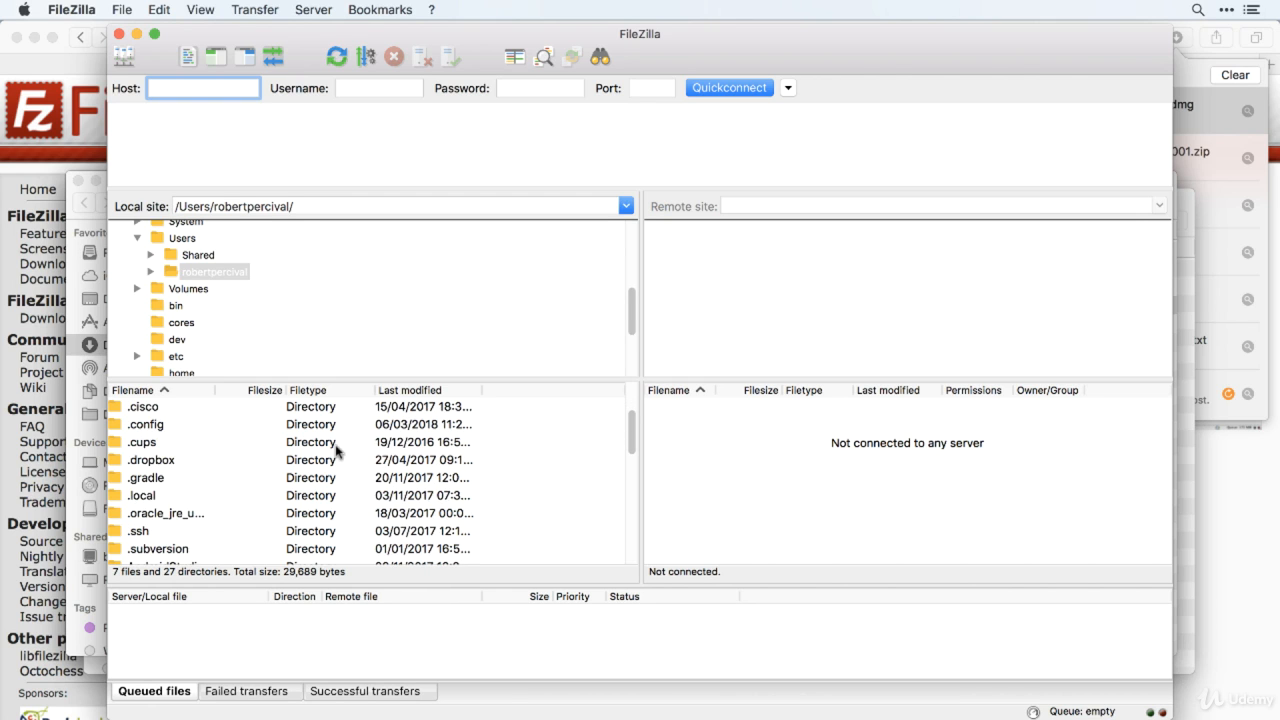
{"action": "scroll", "coordinate": [336, 452], "scroll_direction": "down", "scroll_amount": 5}
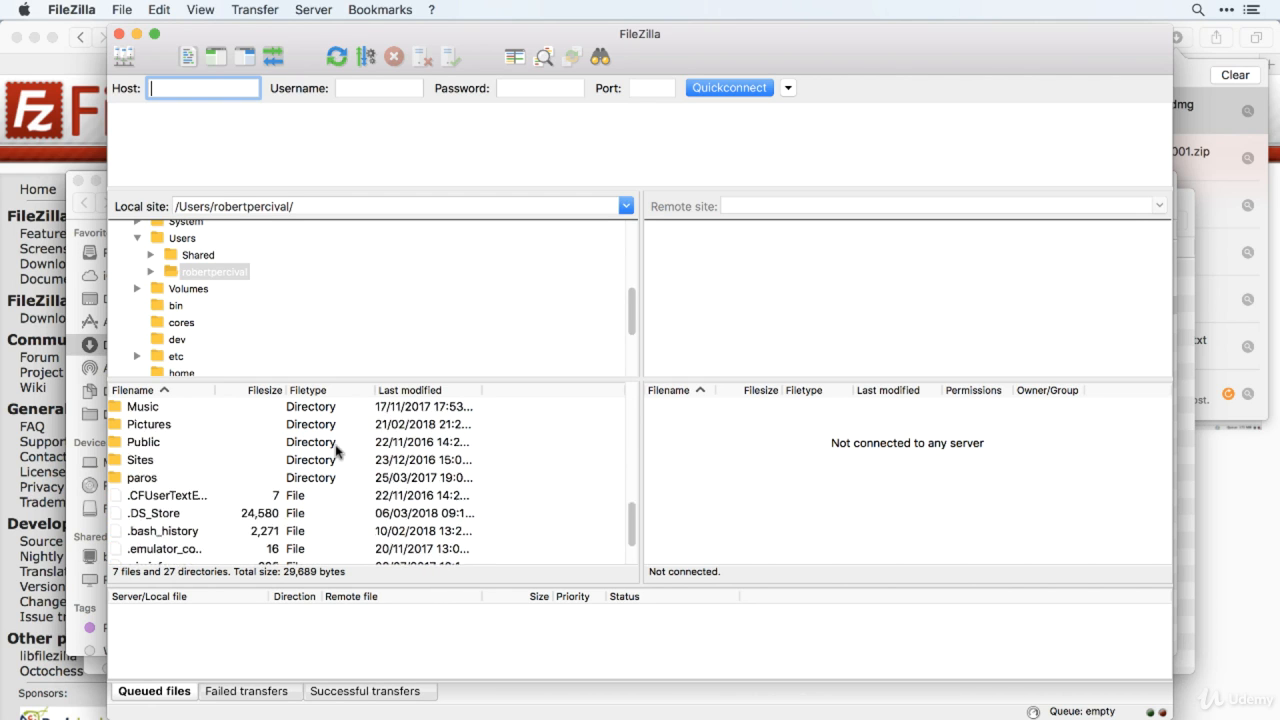
{"action": "scroll", "coordinate": [336, 452], "scroll_direction": "up", "scroll_amount": 3}
{"action": "scroll", "coordinate": [336, 452], "scroll_direction": "up", "scroll_amount": 3}
{"action": "scroll", "coordinate": [400, 460], "scroll_direction": "down", "scroll_amount": 6}
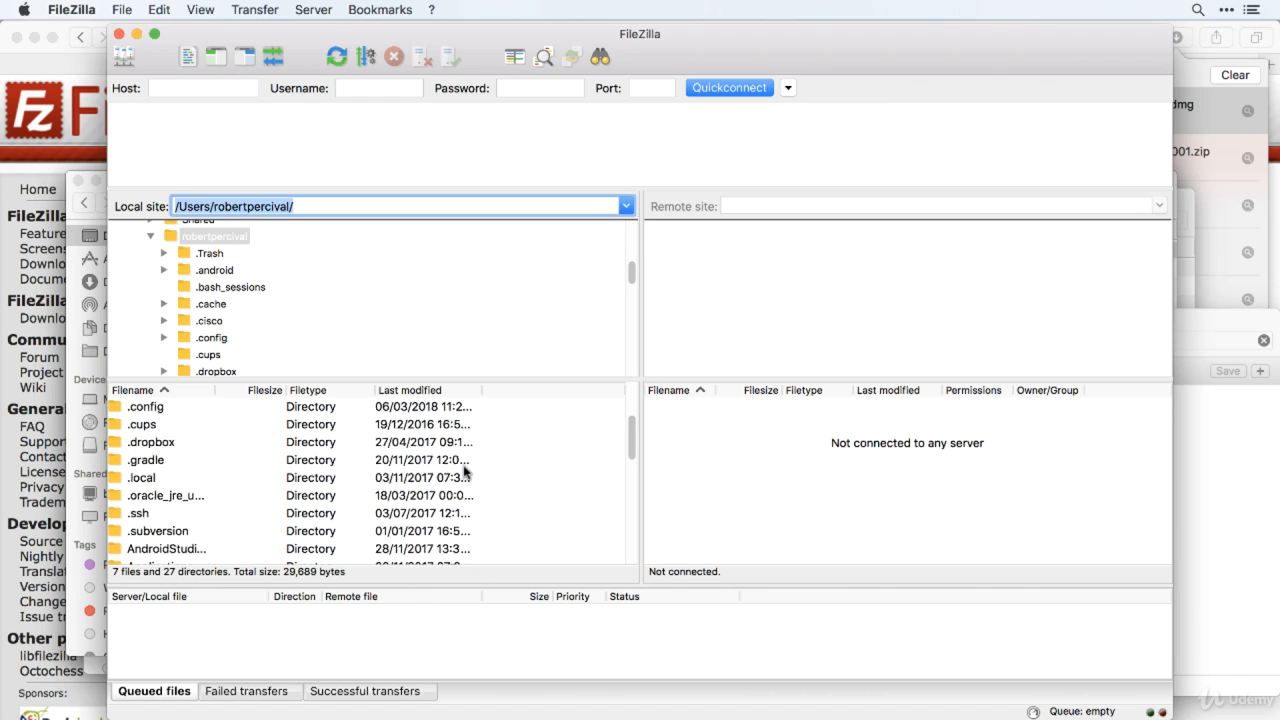
{"action": "scroll", "coordinate": [465, 472], "scroll_direction": "down", "scroll_amount": 1}
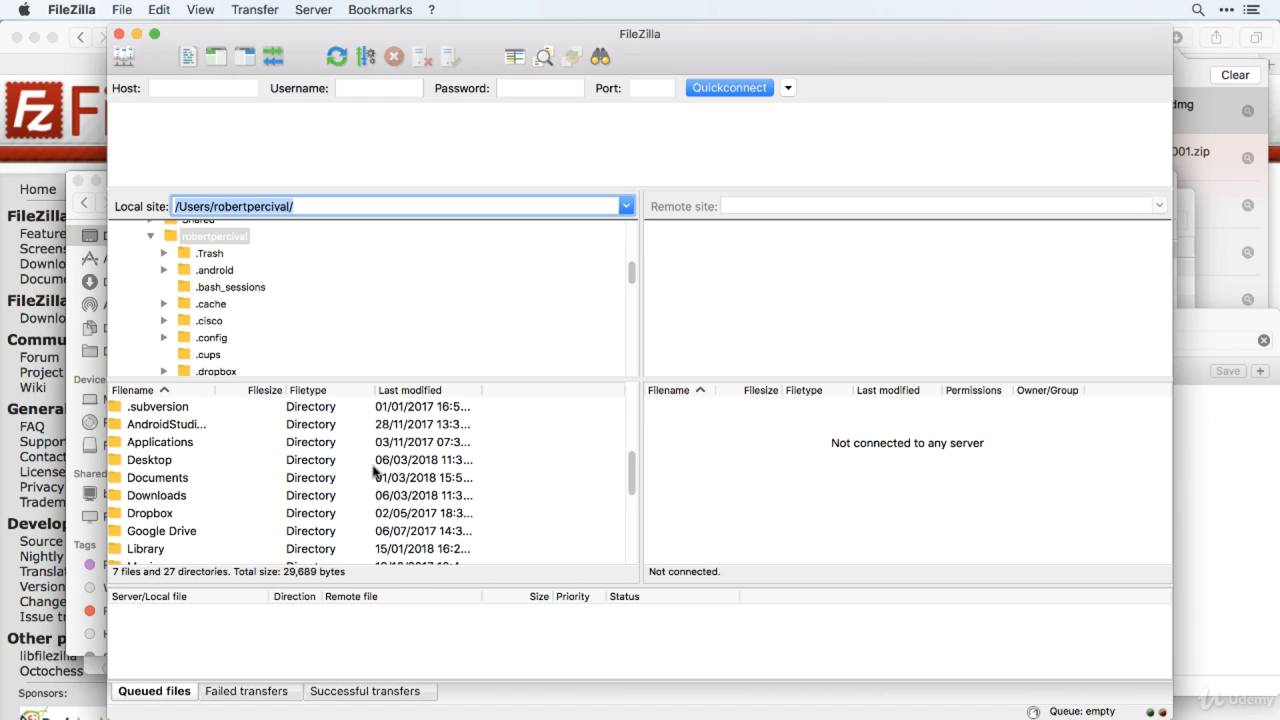
{"action": "double_click", "coordinate": [150, 460]}
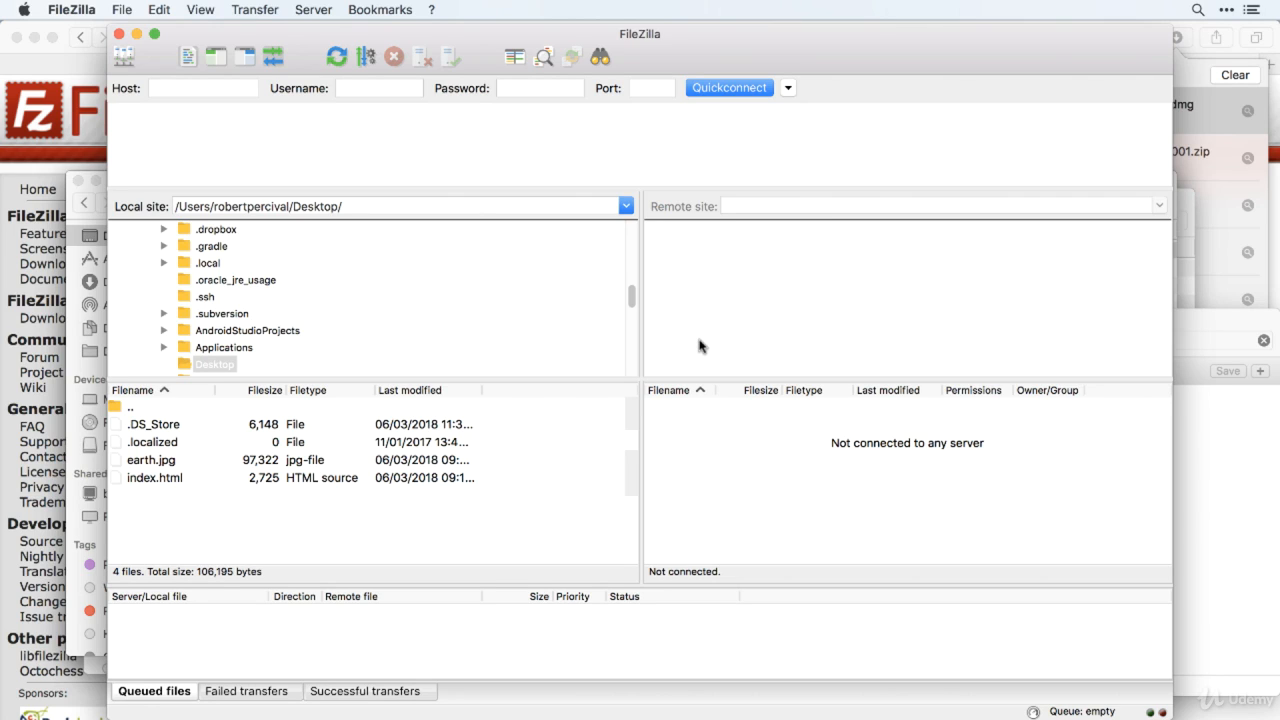
- Add a new site entry under My Sites in the Site Manager
{"action": "left_click", "coordinate": [124, 60]}
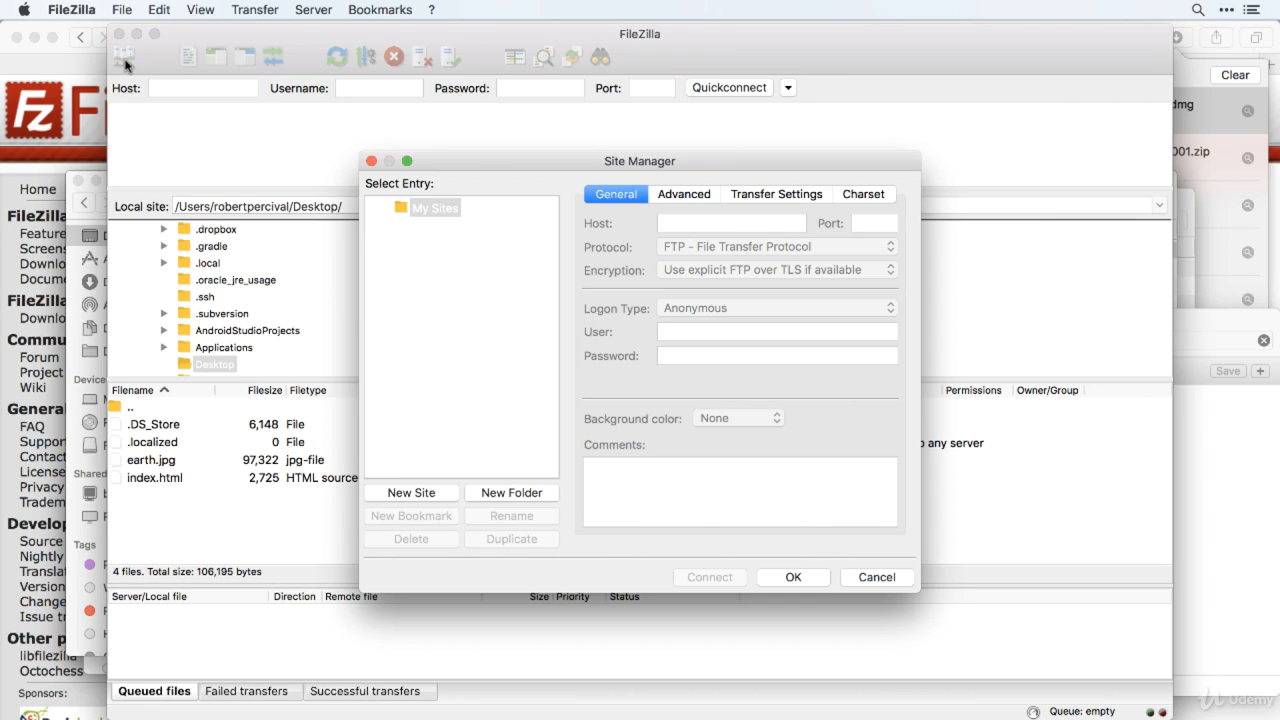
{"action": "left_click", "coordinate": [426, 496]}
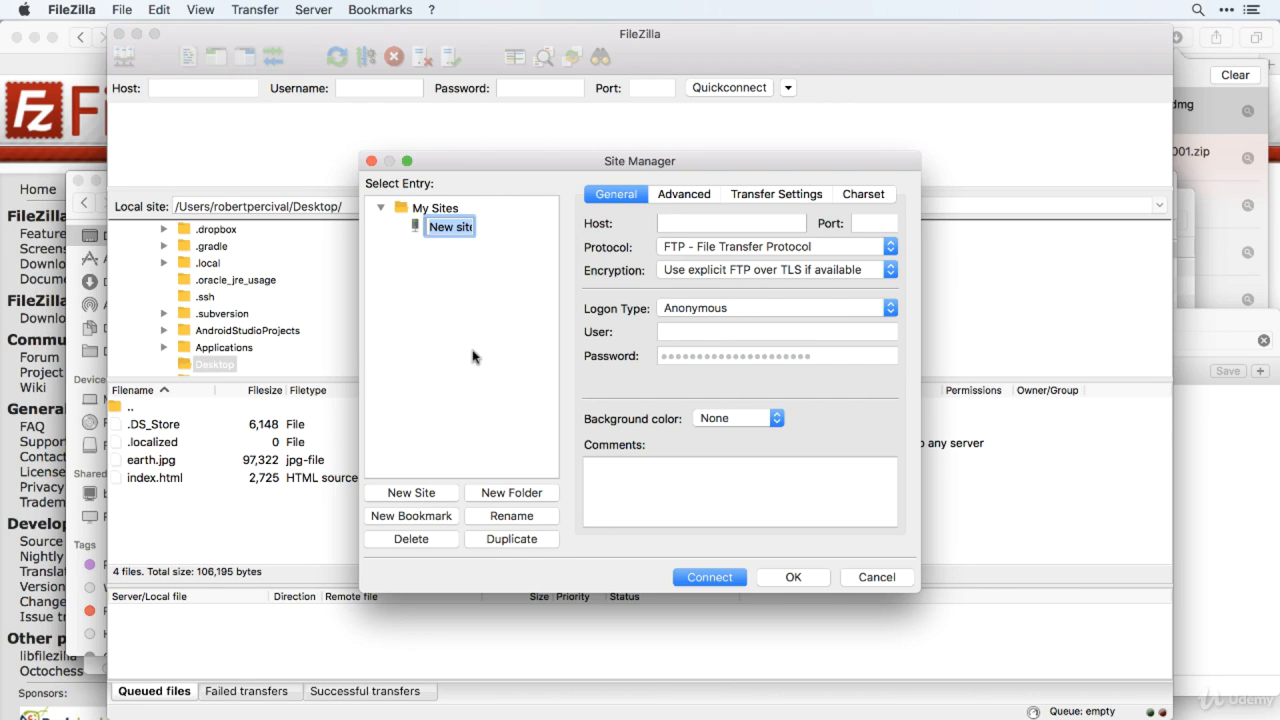
- Switch to Safari and unlock FTP for 1 hour on the hosting package's Service Overview page
{"action": "key", "text": "super+Tab"}
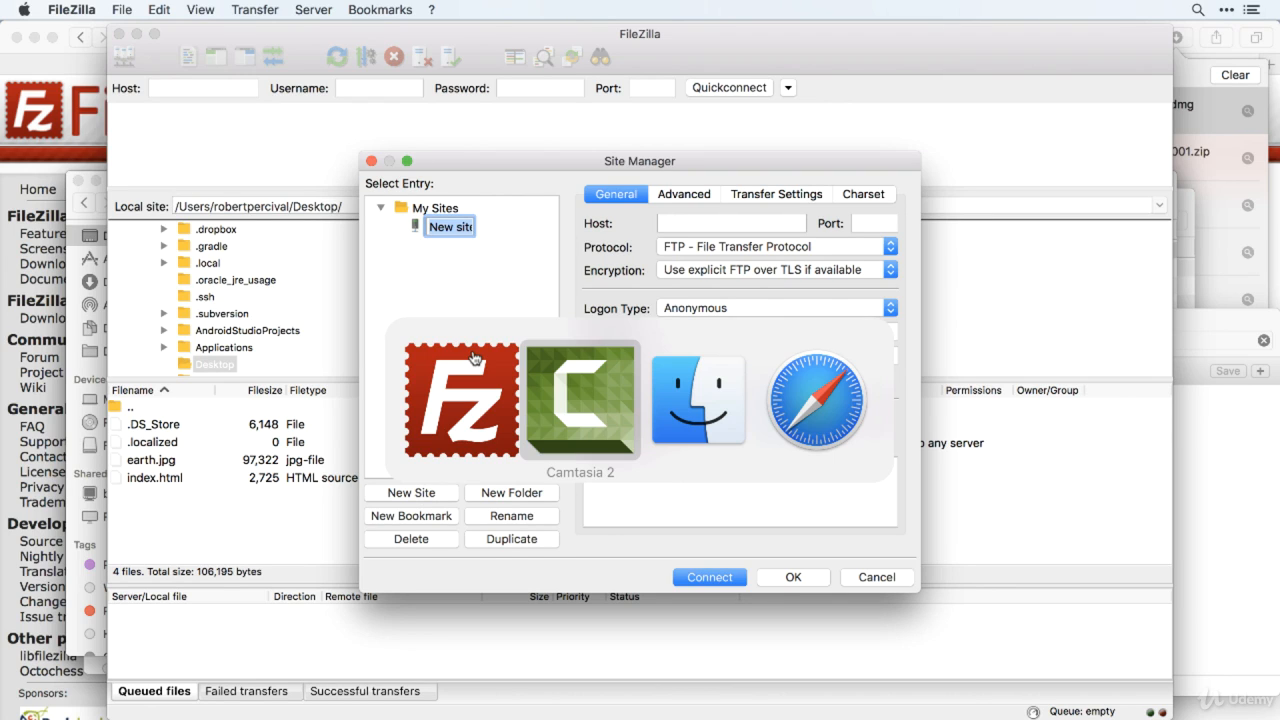
{"action": "key", "text": "super+Tab"}
{"action": "key", "text": "super+Tab"}
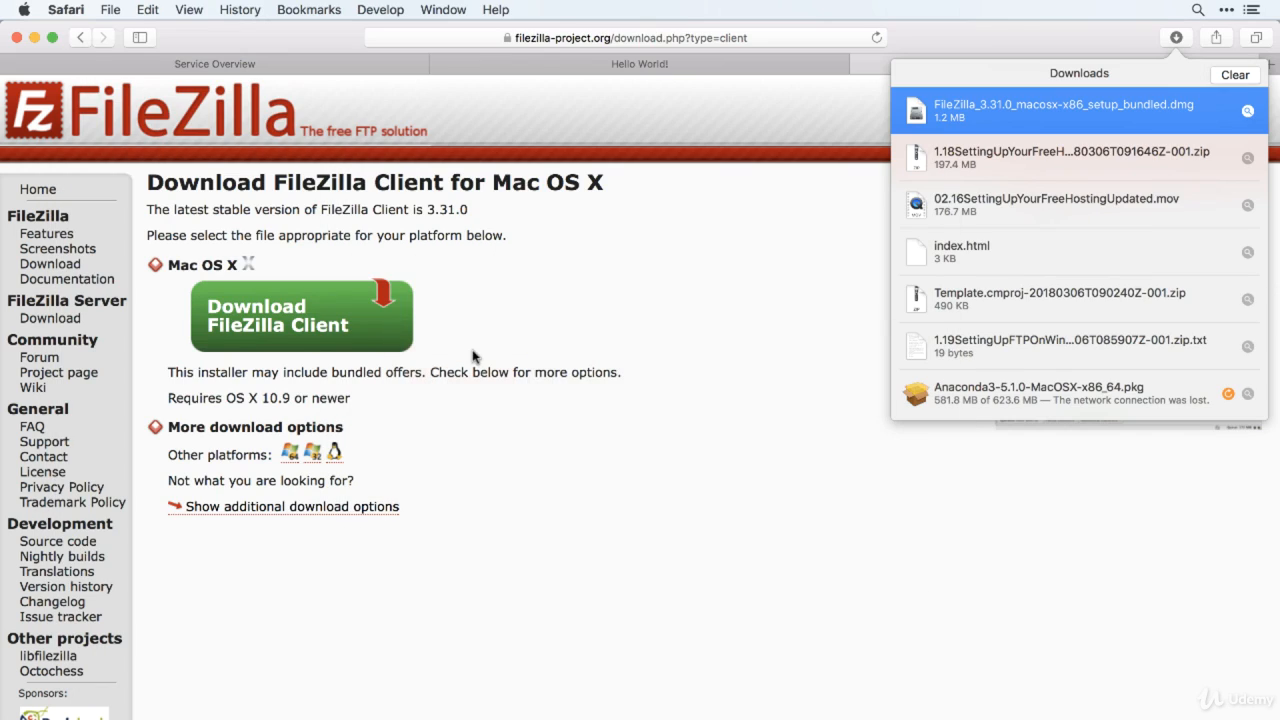
{"action": "left_click", "coordinate": [295, 65]}
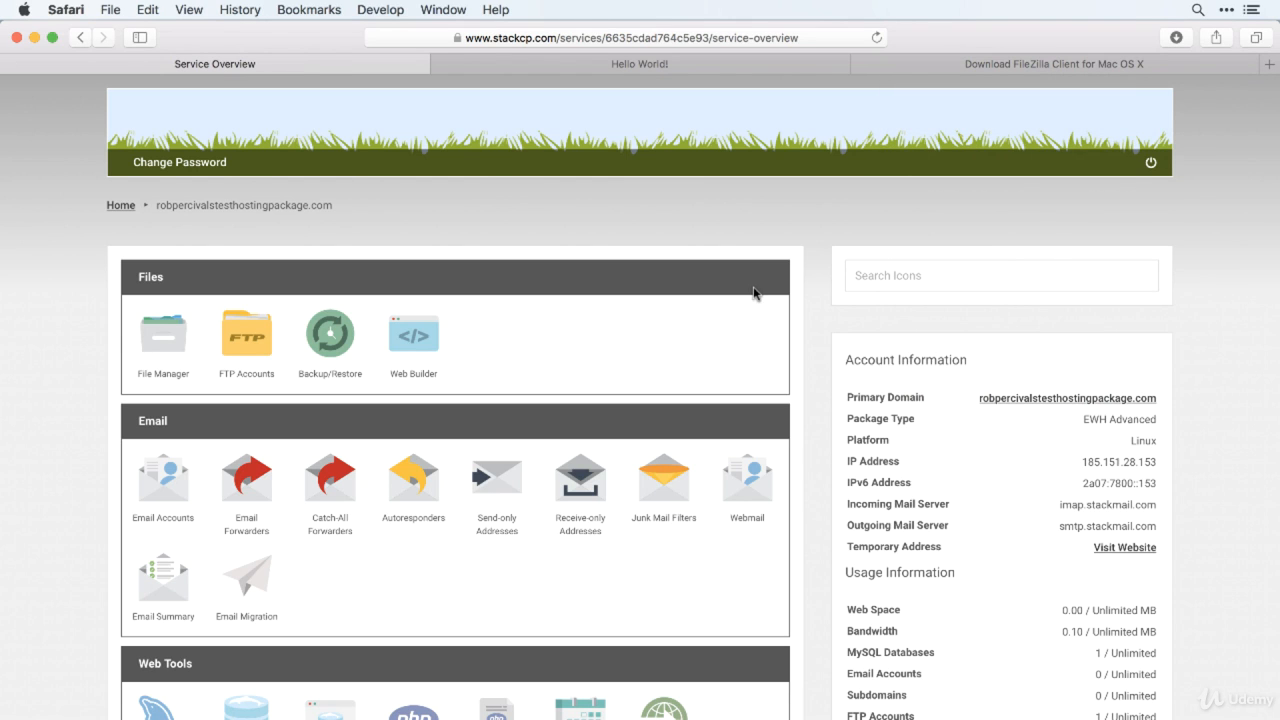
{"action": "scroll", "coordinate": [880, 335], "scroll_direction": "down", "scroll_amount": 4}
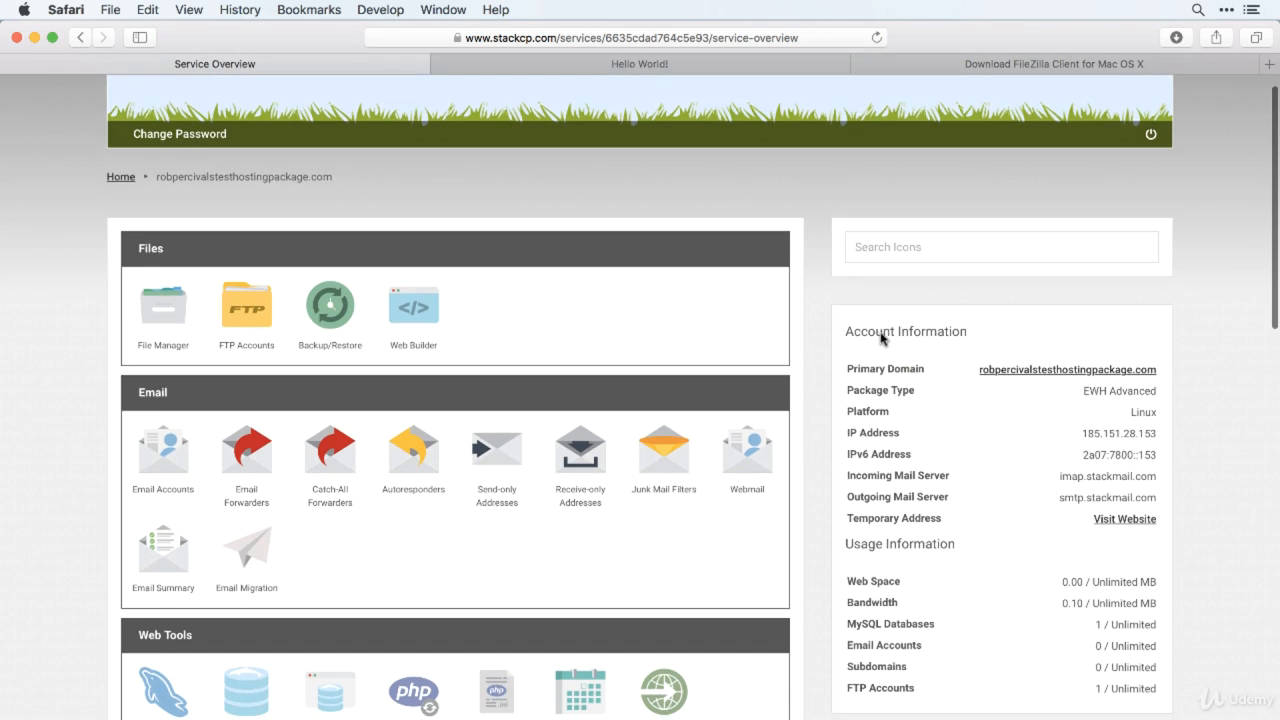
{"action": "scroll", "coordinate": [880, 328], "scroll_direction": "down", "scroll_amount": 12}
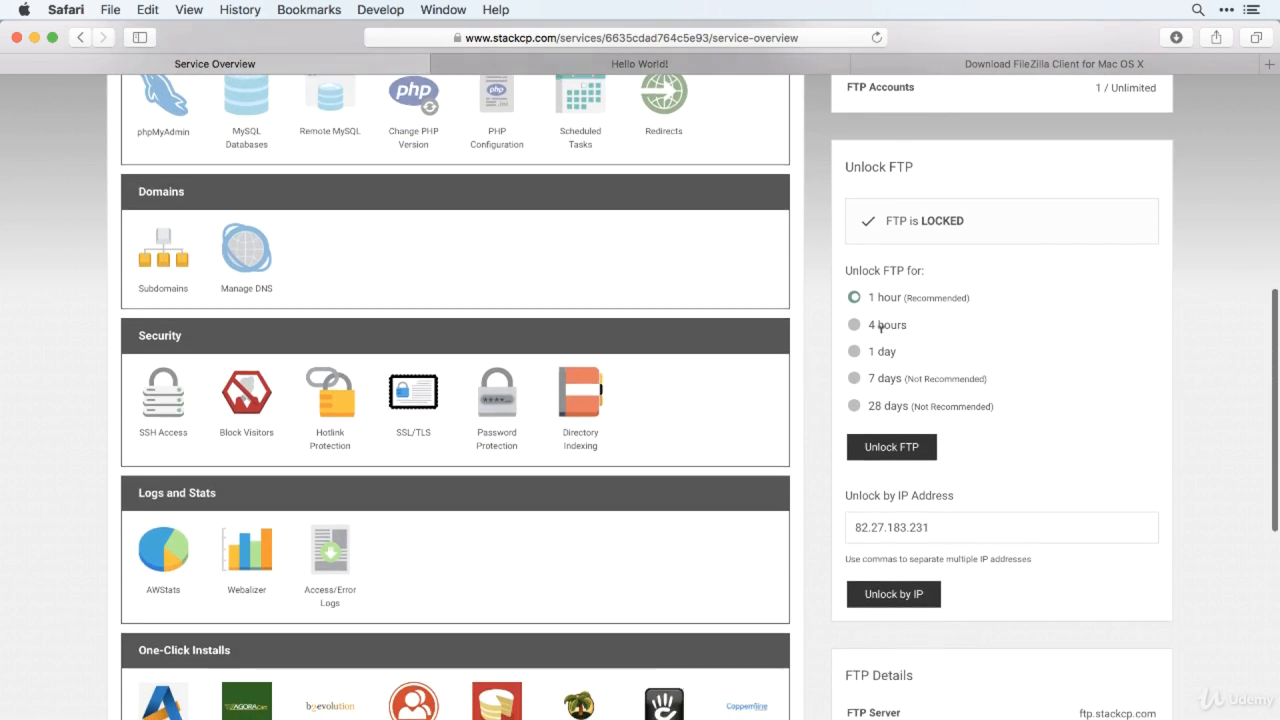
{"action": "scroll", "coordinate": [882, 338], "scroll_direction": "down", "scroll_amount": 3}
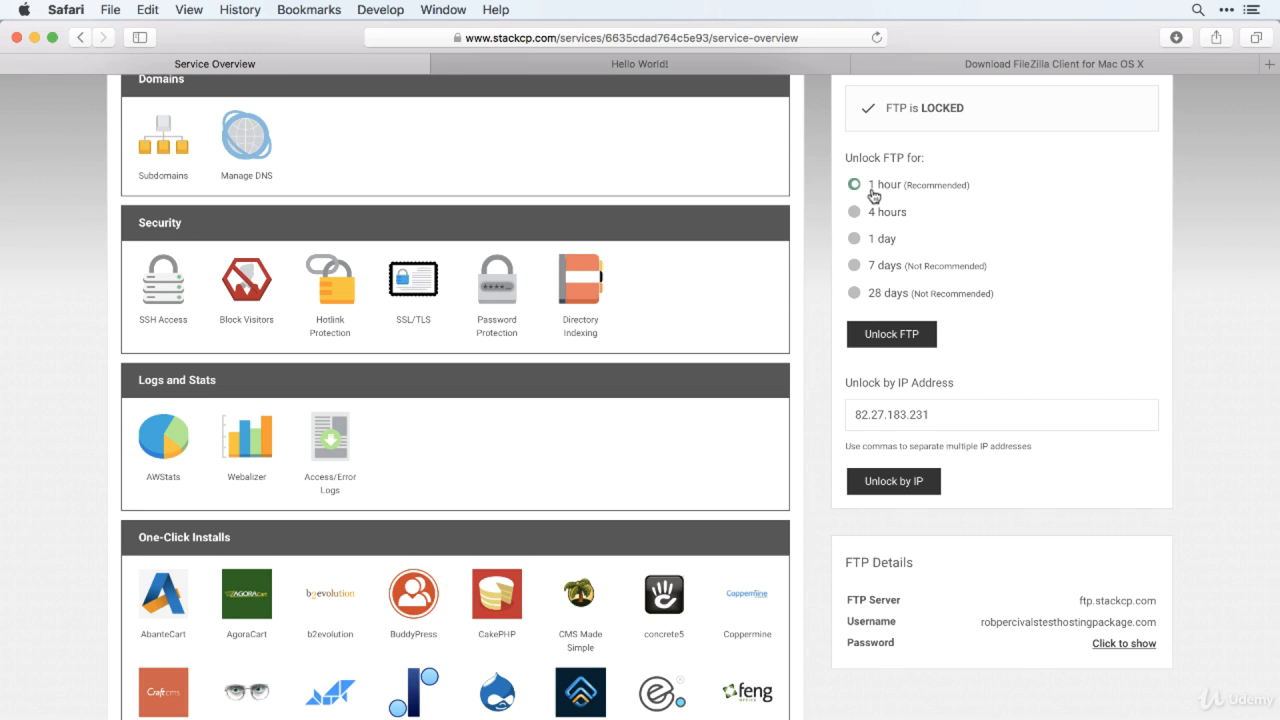
{"action": "left_click", "coordinate": [903, 336]}
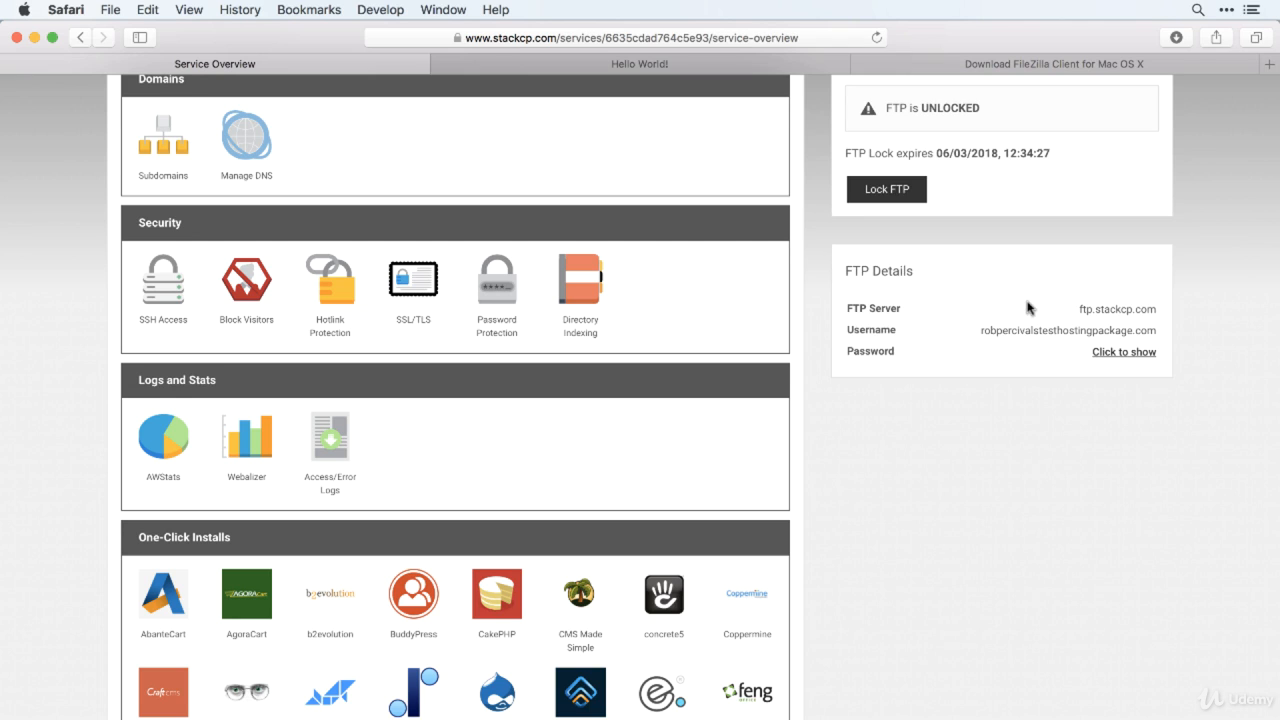
- Copy the FTP server address ftp.stackcp.com from the FTP Details section
{"action": "scroll", "coordinate": [1030, 308], "scroll_direction": "up", "scroll_amount": 1}
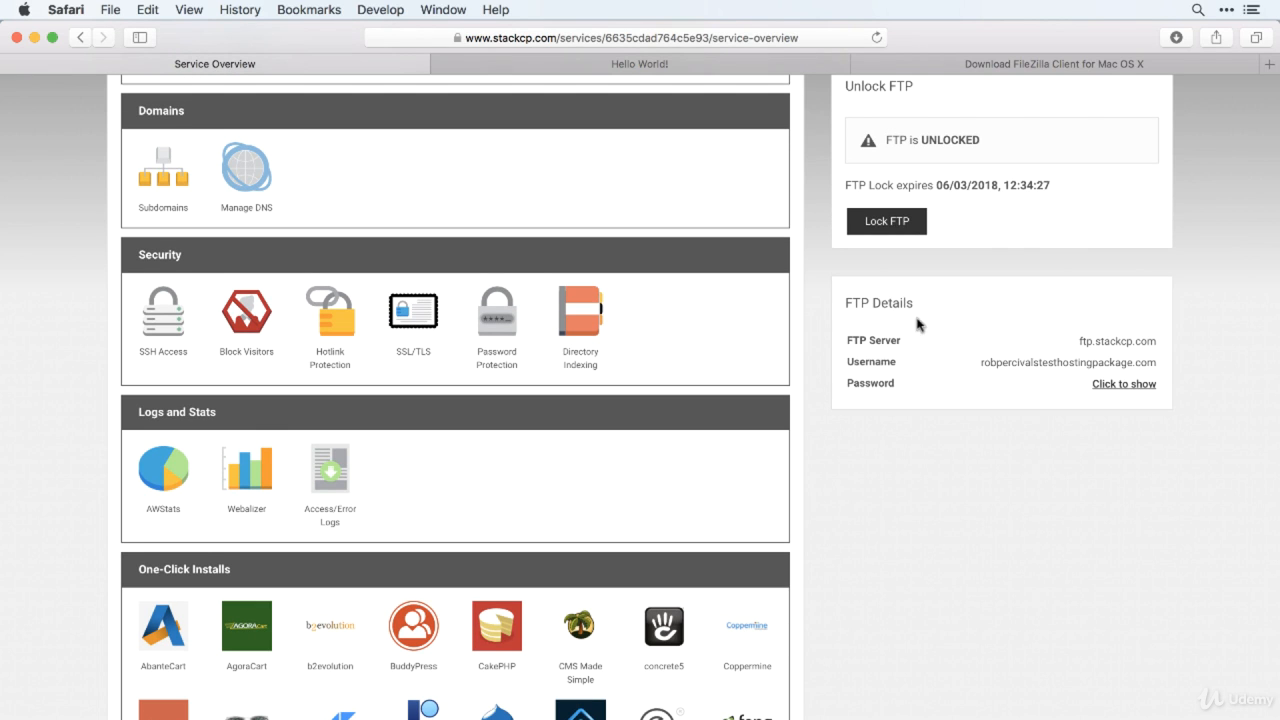
{"action": "scroll", "coordinate": [994, 328], "scroll_direction": "down", "scroll_amount": 1}
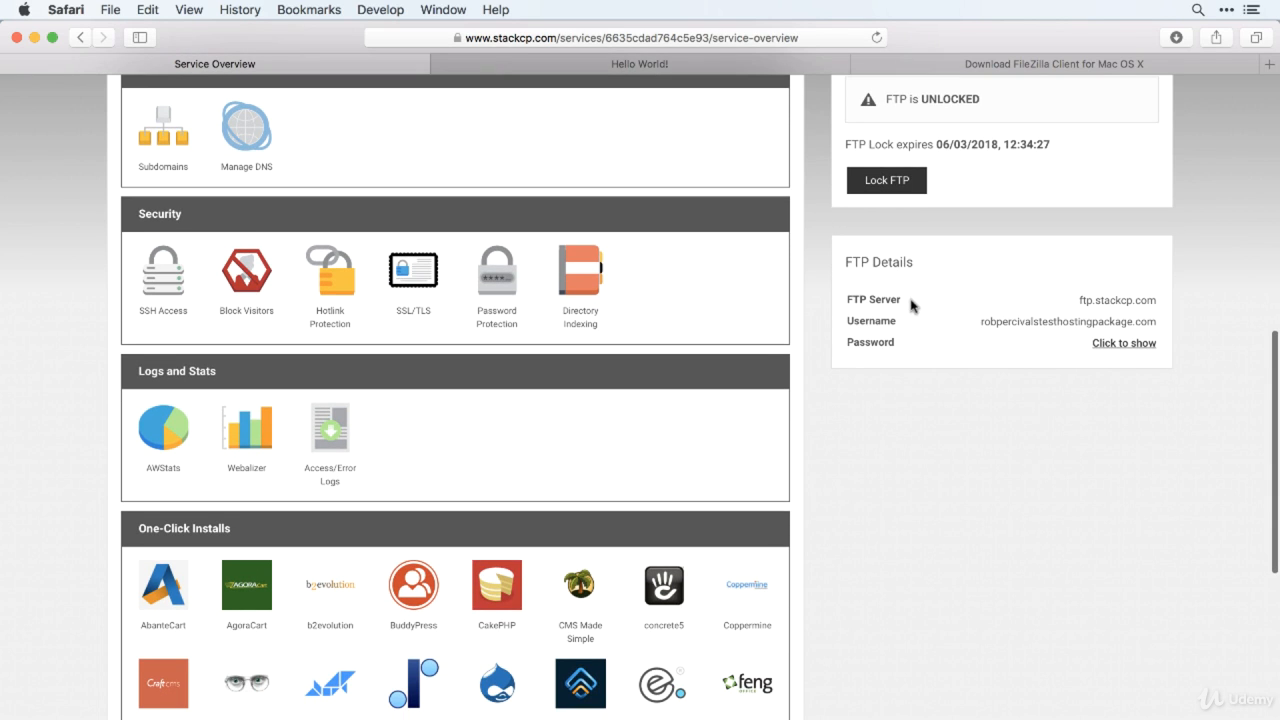
{"action": "mouse_move", "coordinate": [1158, 304]}
{"action": "left_mouse_down"}
{"action": "mouse_move", "coordinate": [1087, 298]}
{"action": "mouse_move", "coordinate": [1152, 296]}
{"action": "left_mouse_up"}
{"action": "key", "text": "super+c"}
{"action": "left_click", "coordinate": [1085, 298]}
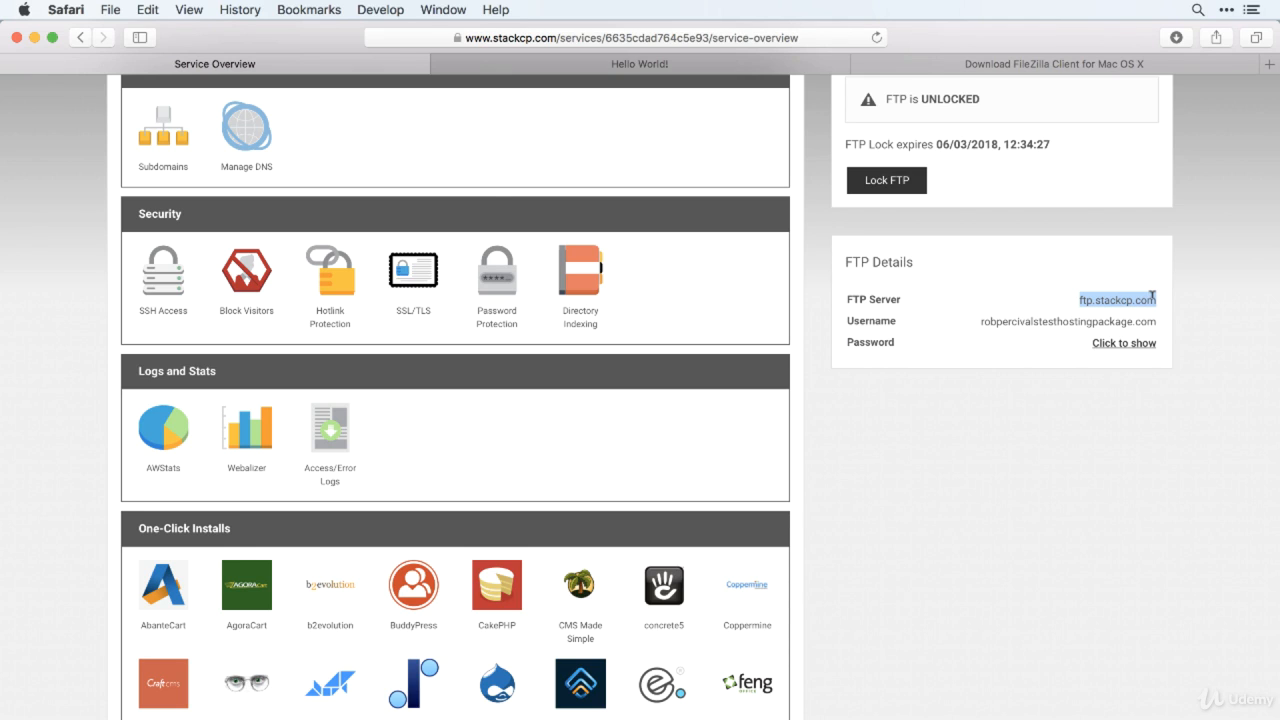
- Switch to FileZilla and set the new site's host to the copied address ftp.stackcp.com
{"action": "key", "text": "super+Tab"}
{"action": "key", "text": "super+Tab"}
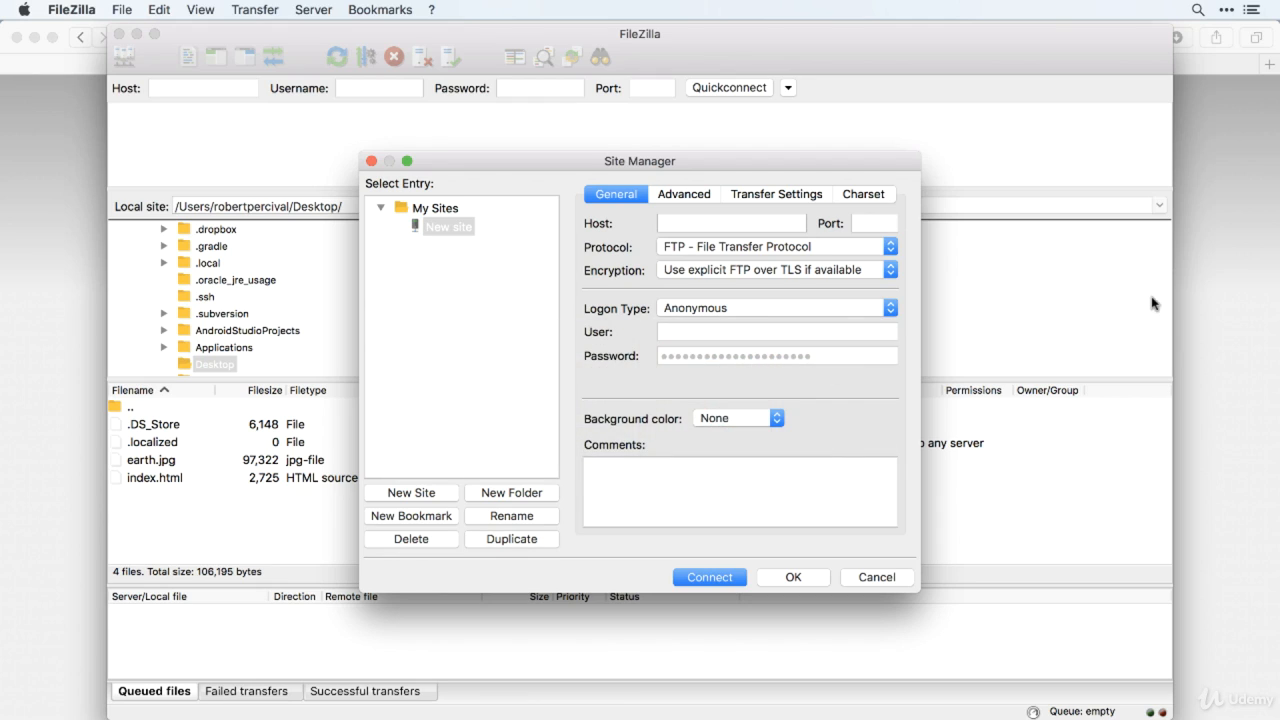
{"action": "left_click", "coordinate": [698, 221]}
{"action": "key", "text": "super+v"}
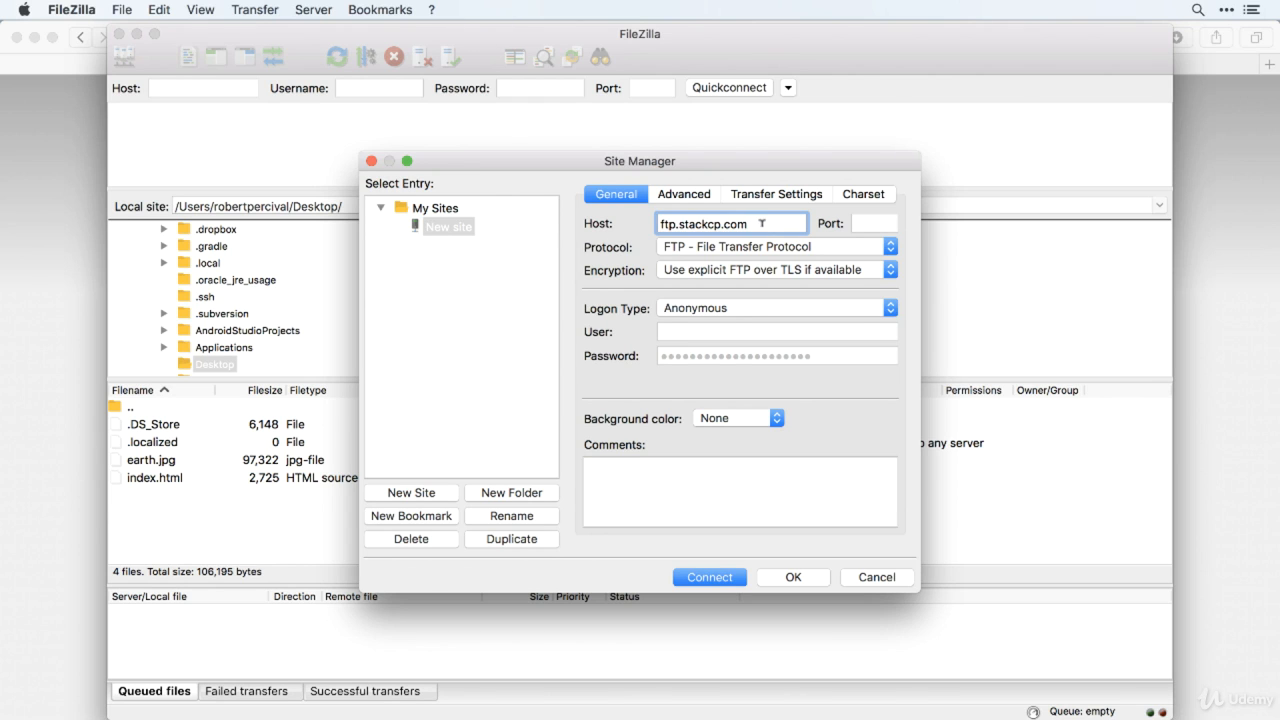
- Return to Safari and copy the FTP username from the hosting package's FTP Details section
{"action": "left_click", "coordinate": [1207, 290]}
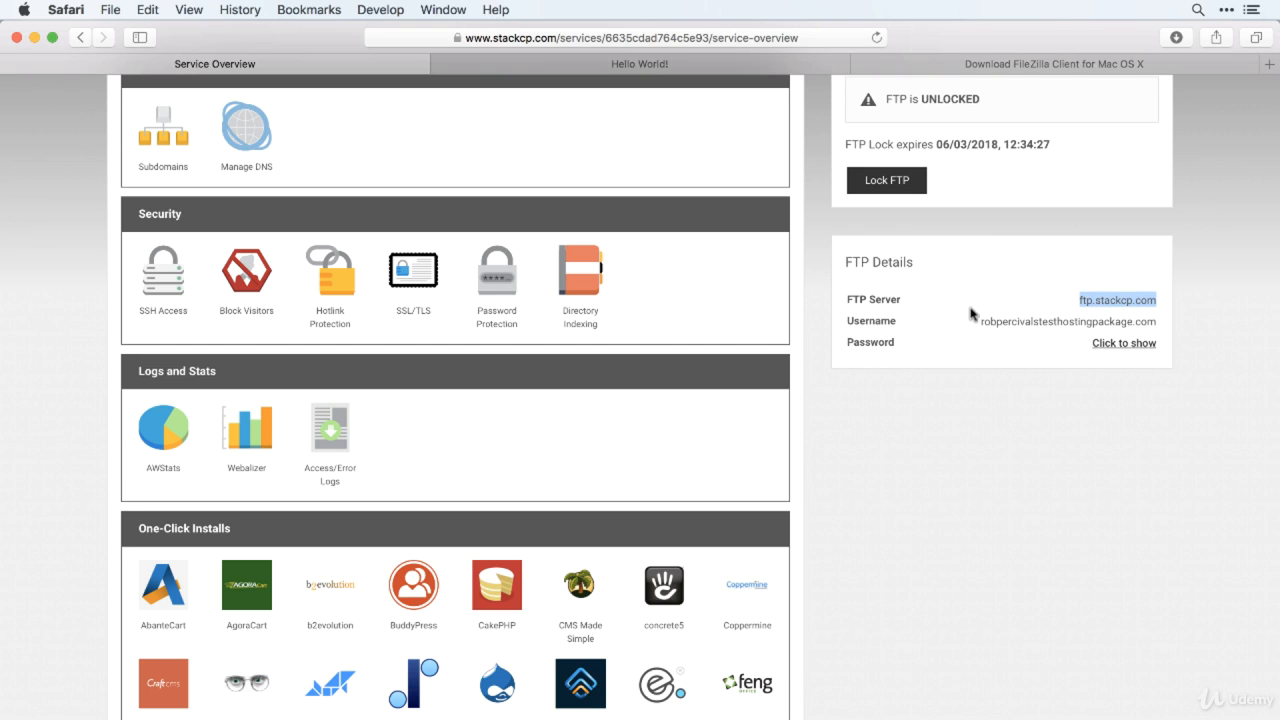
{"action": "left_click_drag", "start_coordinate": [980, 321], "coordinate": [1155, 318]}
{"action": "key", "text": "super+c"}
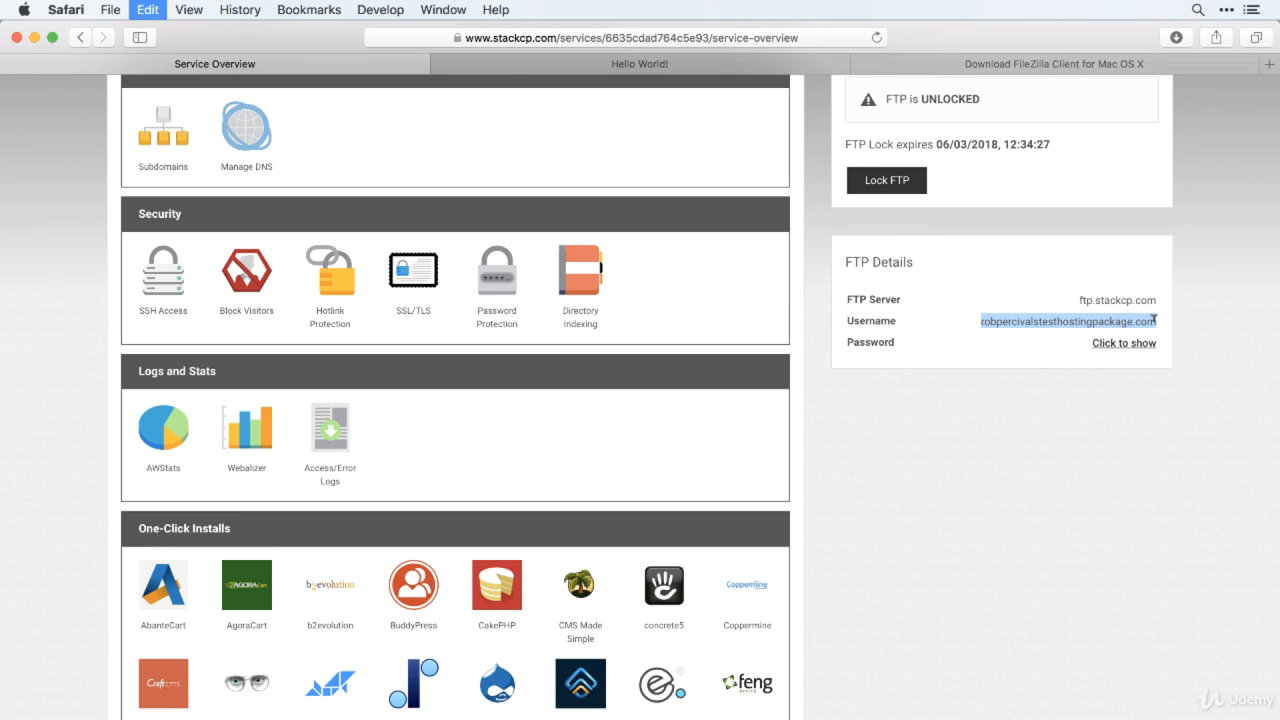
- In FileZilla, set the site's logon type to Normal and paste the copied FTP username as its user
{"action": "key", "text": "super+Tab"}
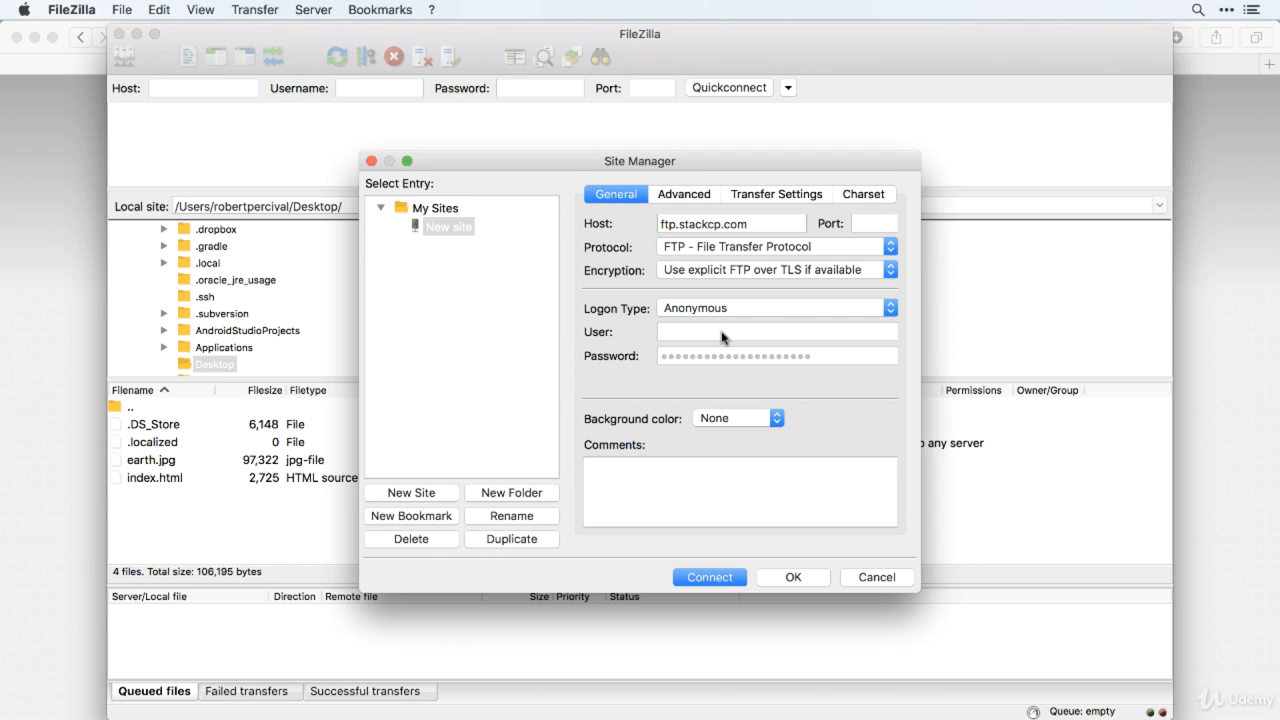
{"action": "left_click", "coordinate": [723, 309]}
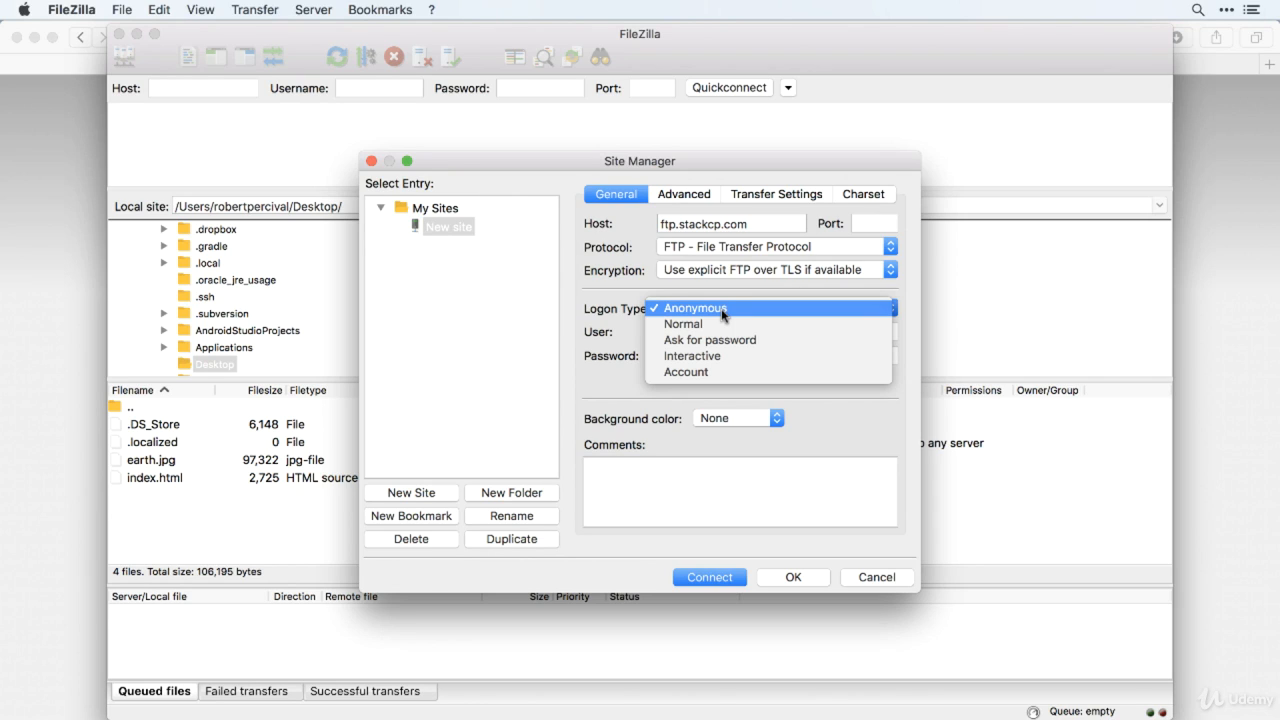
{"action": "left_click", "coordinate": [721, 324]}
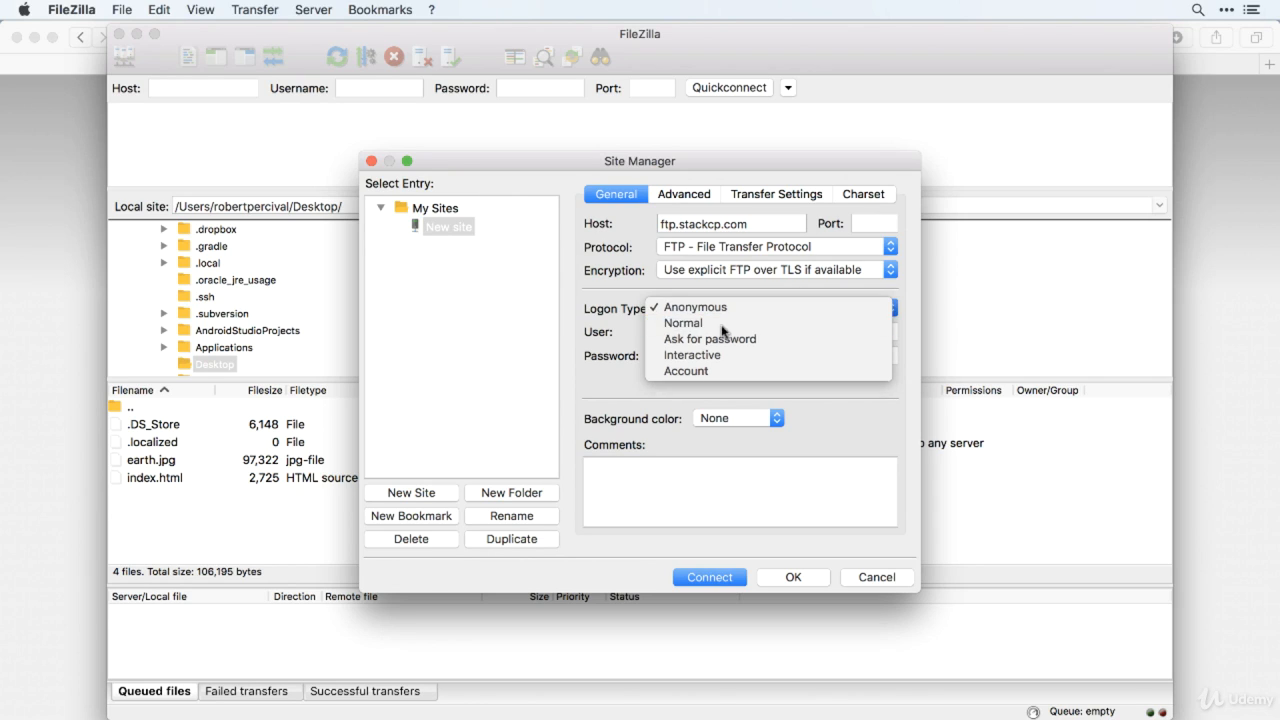
{"action": "left_click", "coordinate": [718, 330]}
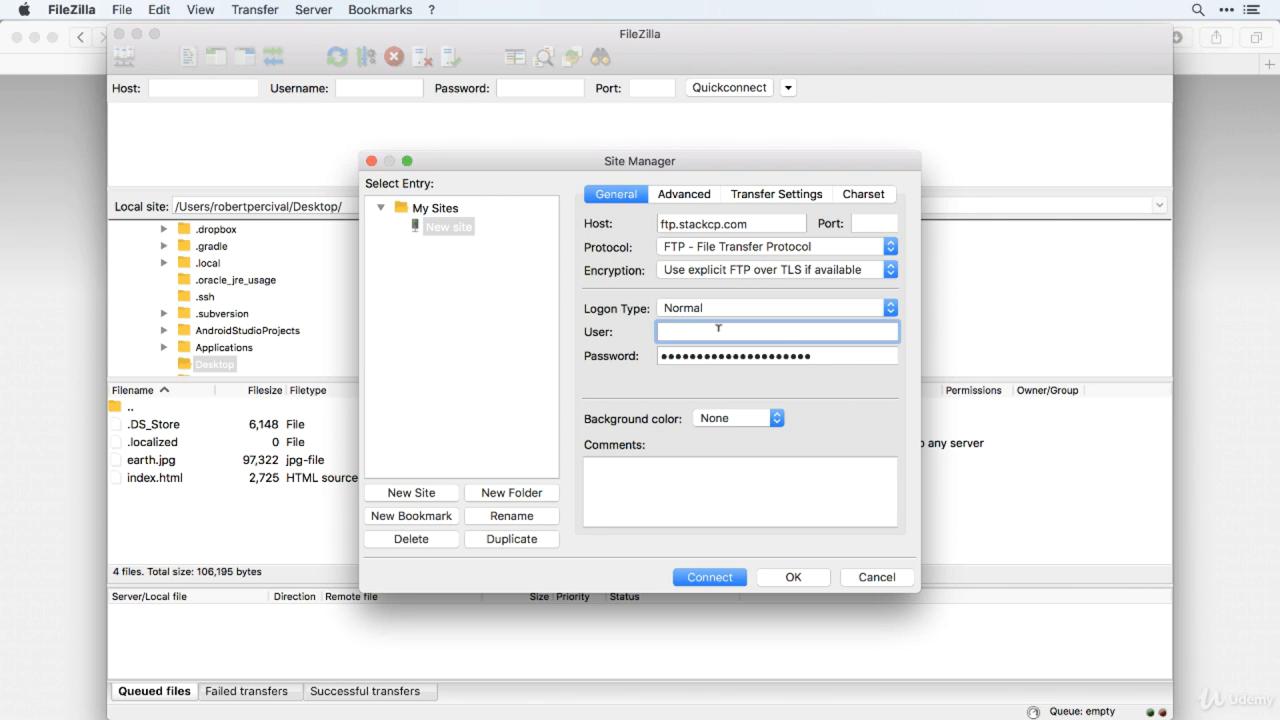
{"action": "key", "text": "super+v"}
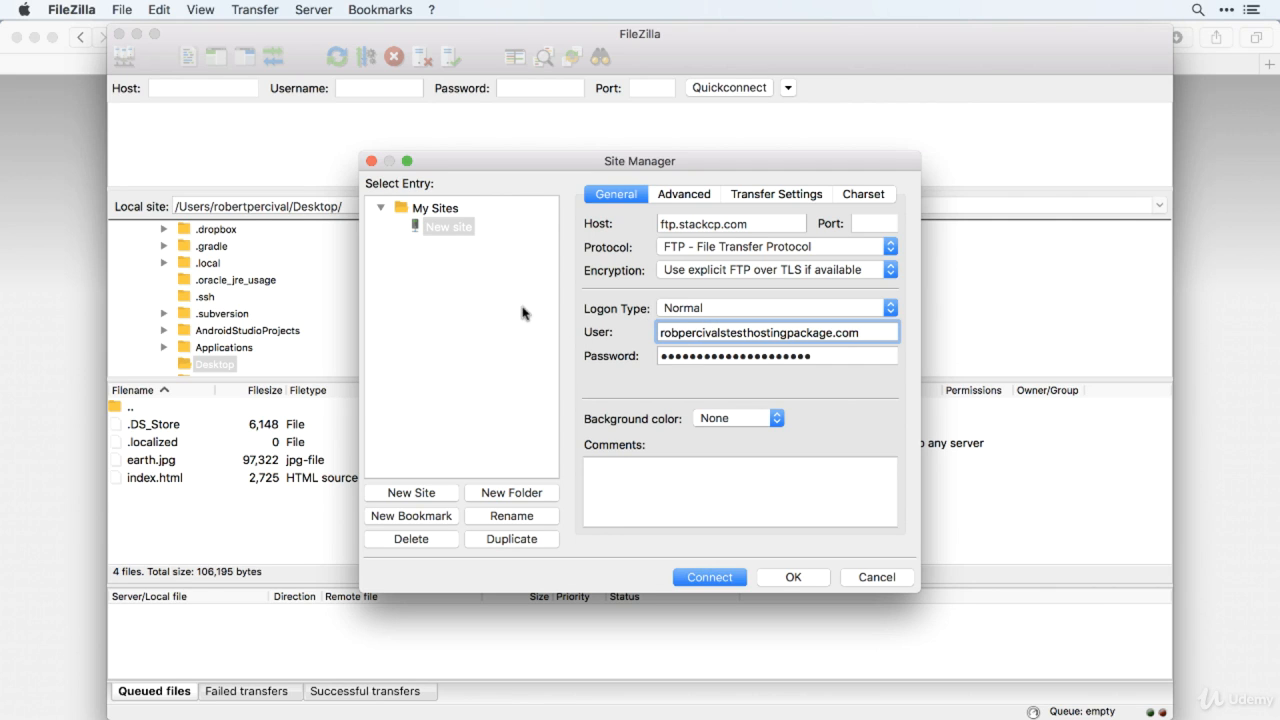
- Rename the new site entry under My Sites with the copied hosting package domain, dismissing the password-saving dialog
{"action": "left_click", "coordinate": [455, 229]}
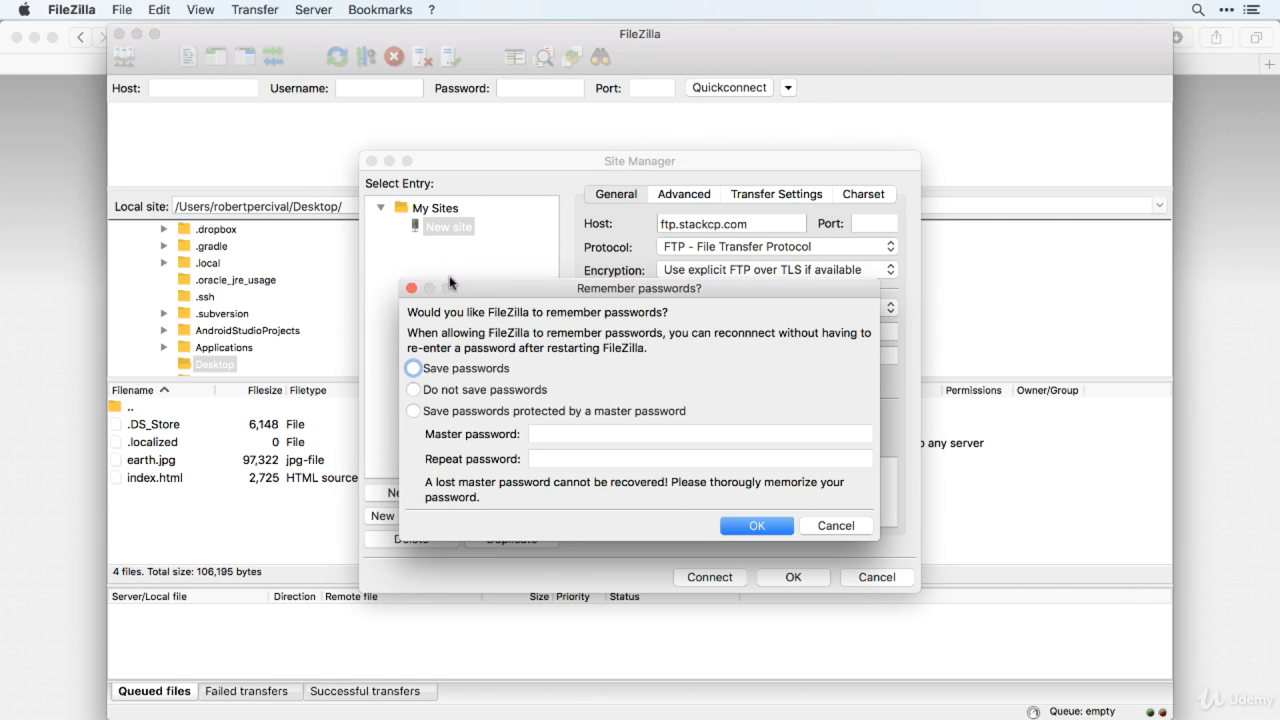
{"action": "left_click", "coordinate": [411, 288]}
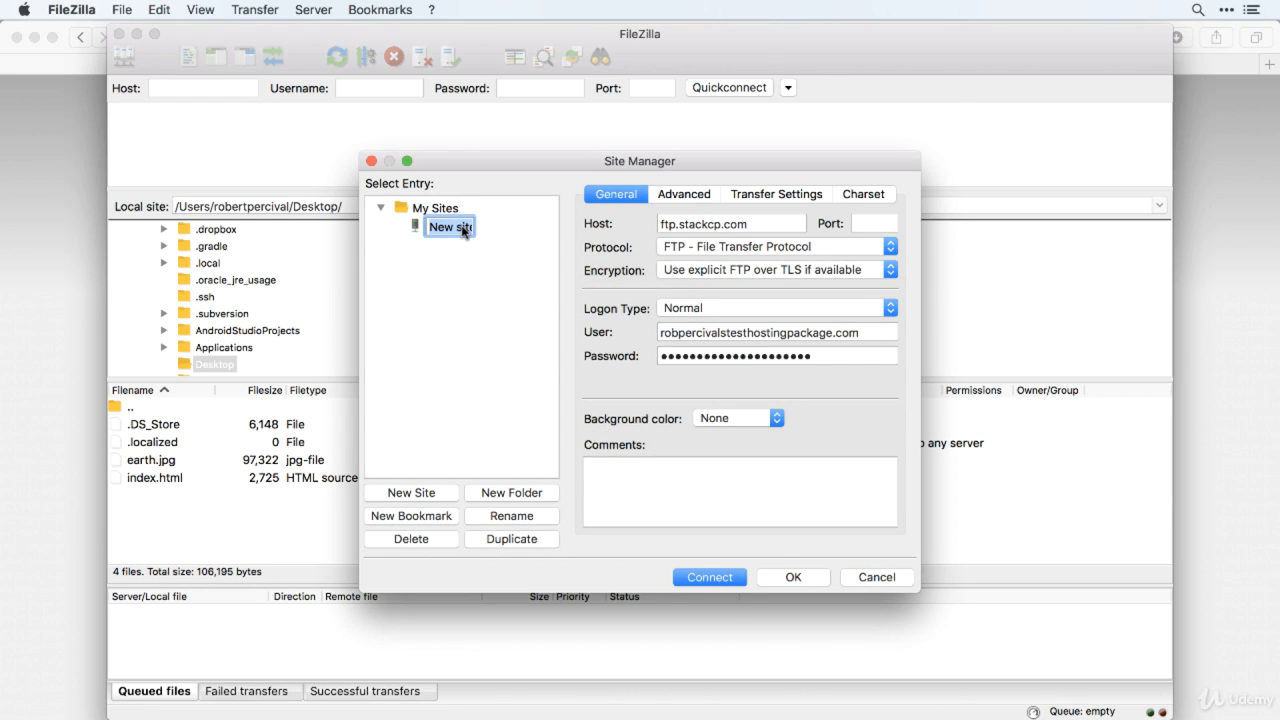
{"action": "key", "text": "cmd+v"}
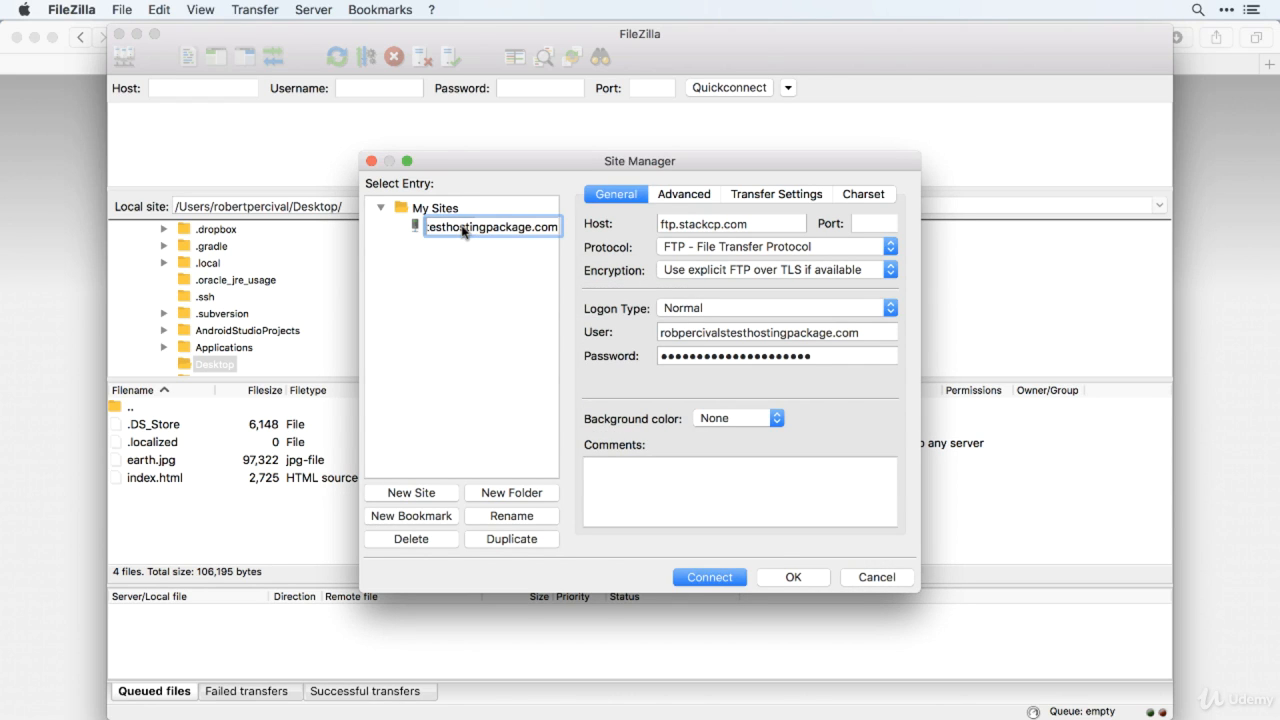
{"action": "key", "text": "Return"}
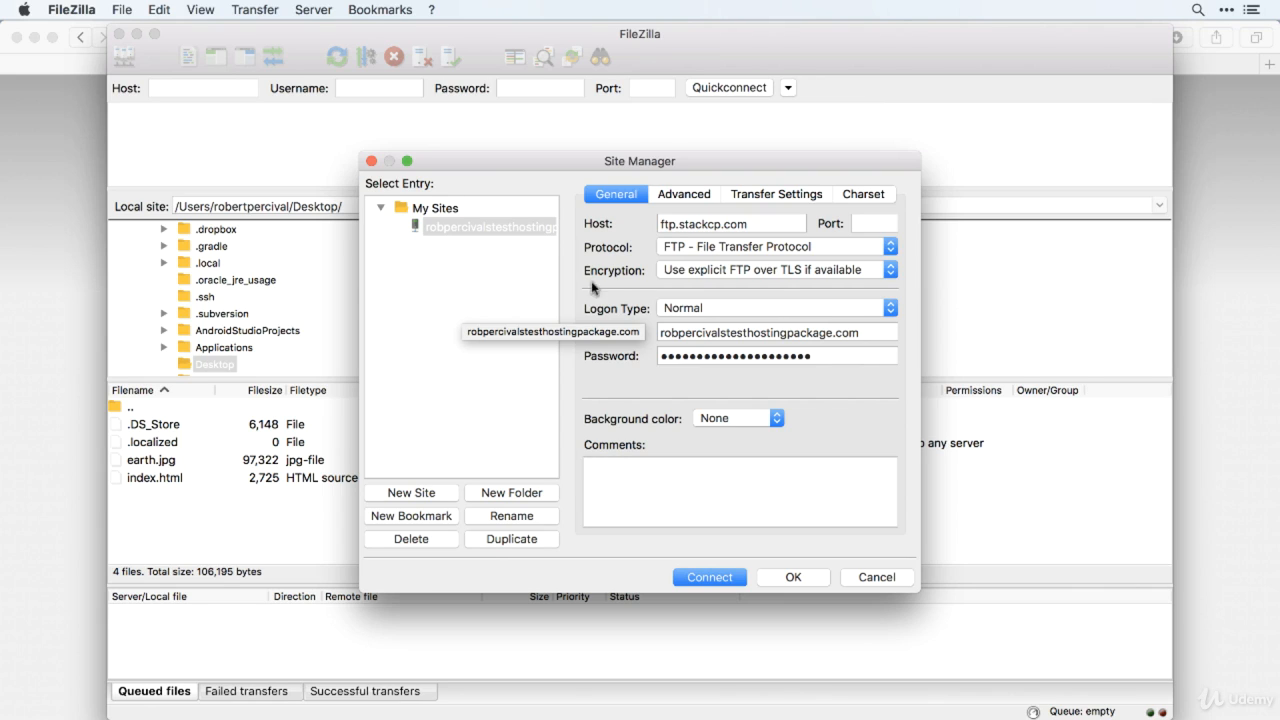
- Switch to Safari, reveal the FTP password in the FTP Details section and copy it
{"action": "left_click", "coordinate": [1209, 289]}
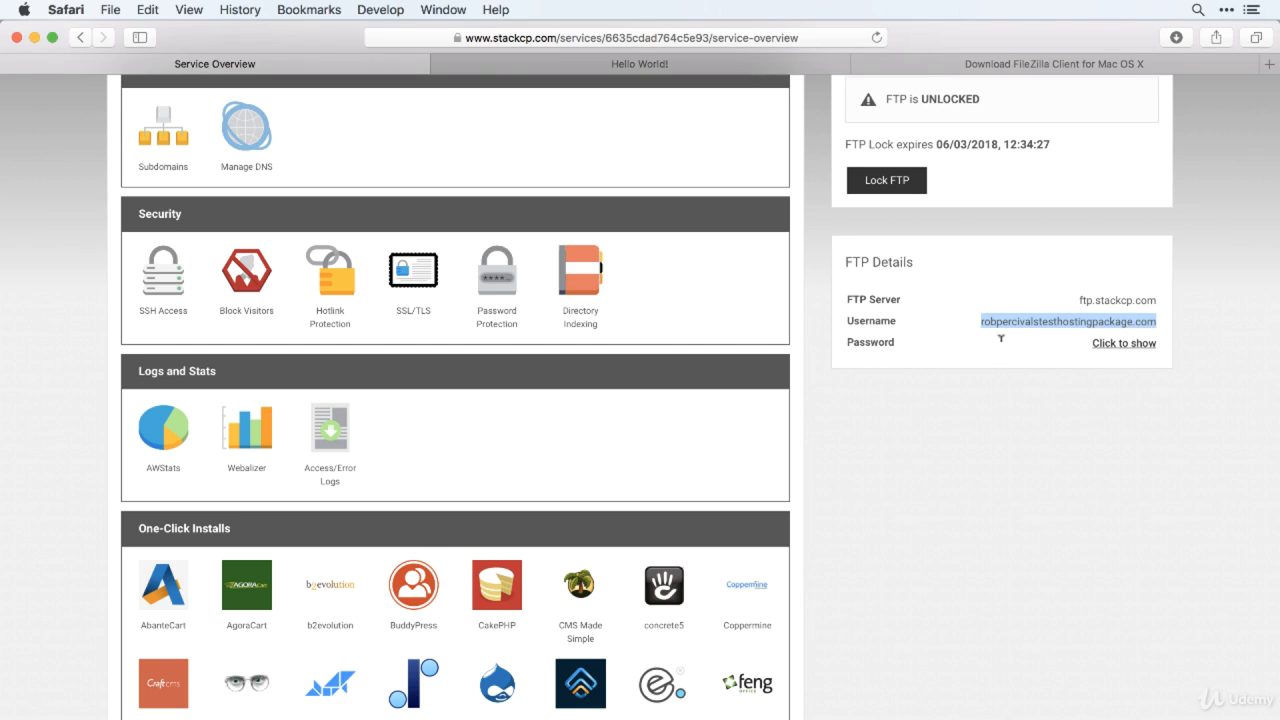
{"action": "left_click", "coordinate": [1137, 348]}
{"action": "key", "text": "super+a"}
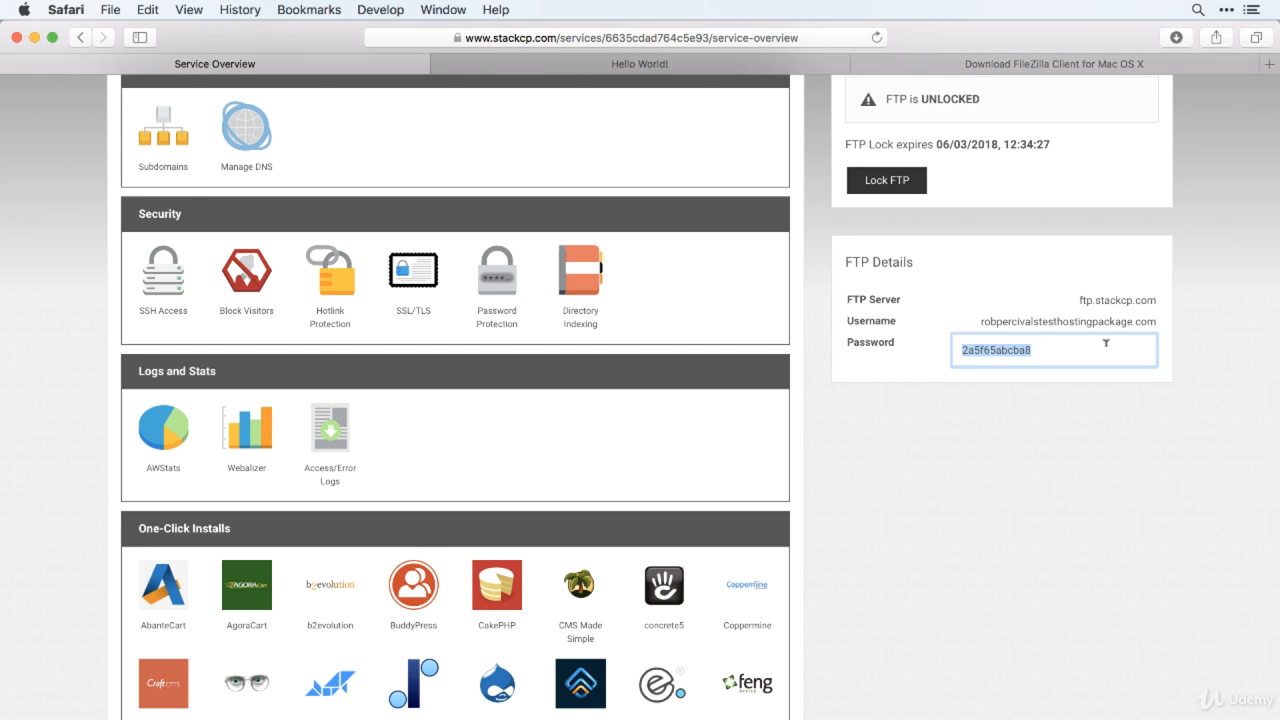
{"action": "key", "text": "super+c"}
- In FileZilla's Site Manager, replace the site's password with the copied FTP password
{"action": "key", "text": "super+Tab"}
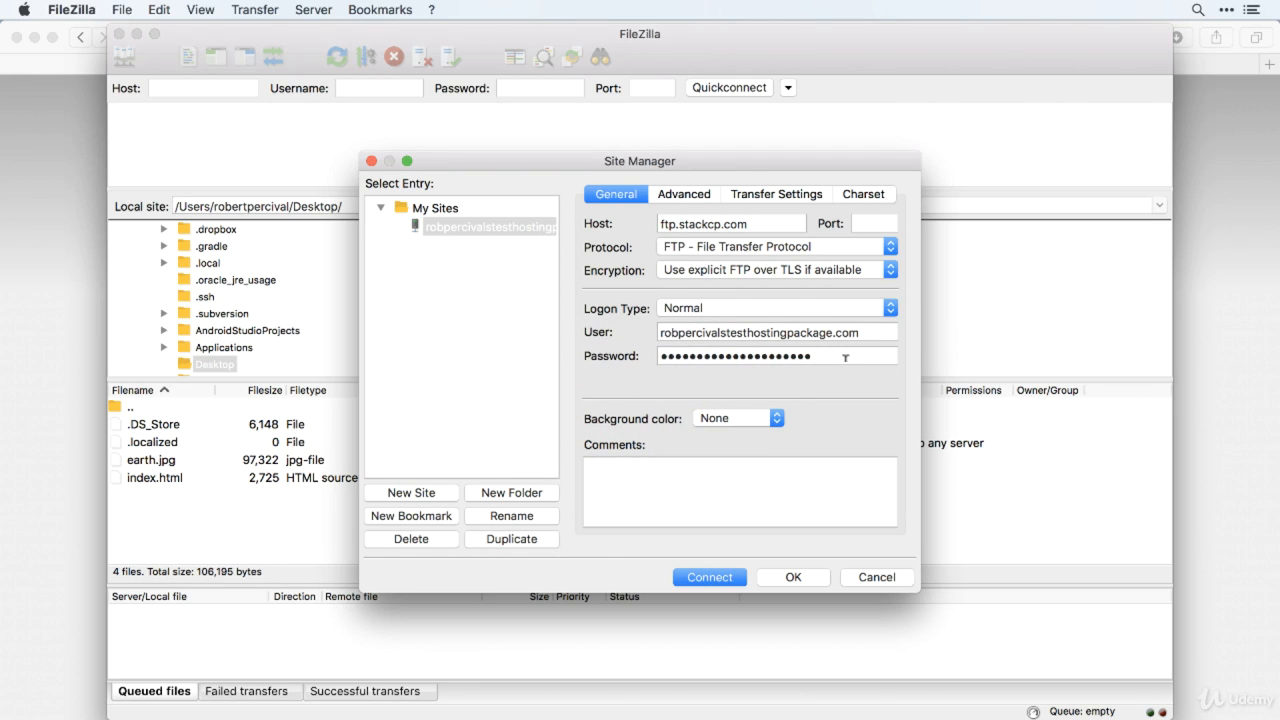
{"action": "left_click", "coordinate": [845, 356]}
{"action": "key", "text": "super+a"}
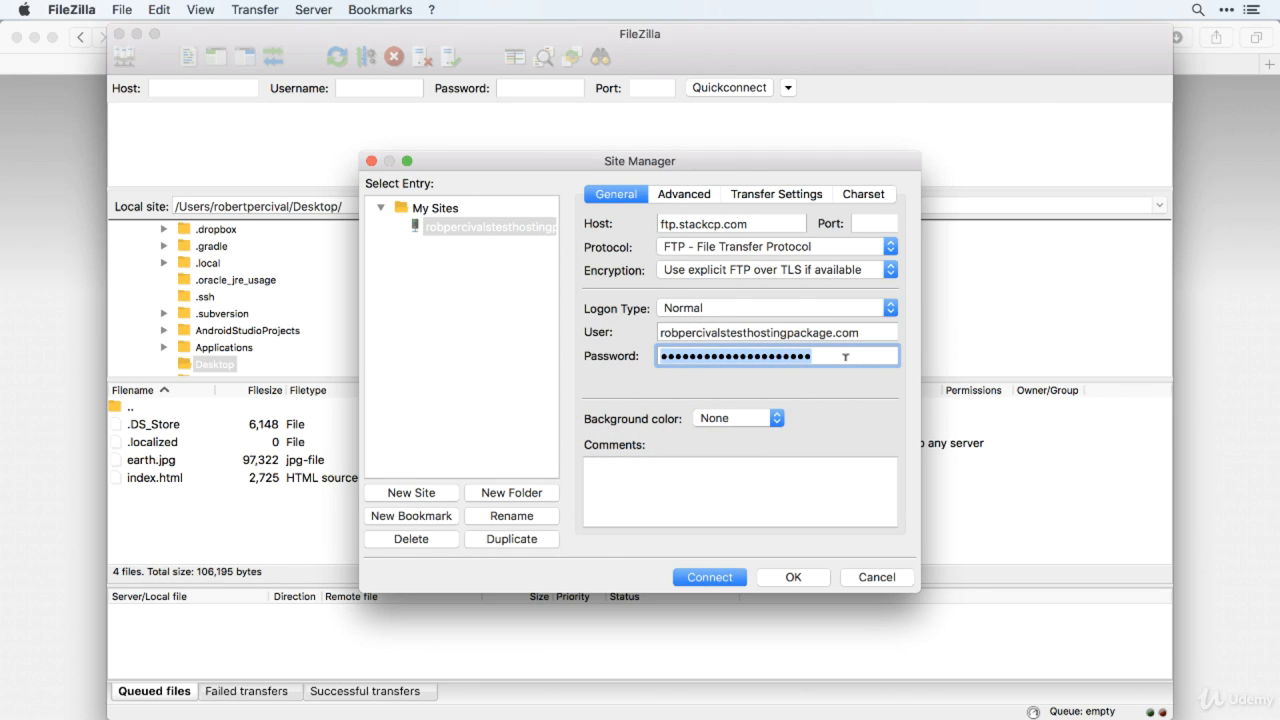
{"action": "key", "text": "super+v"}
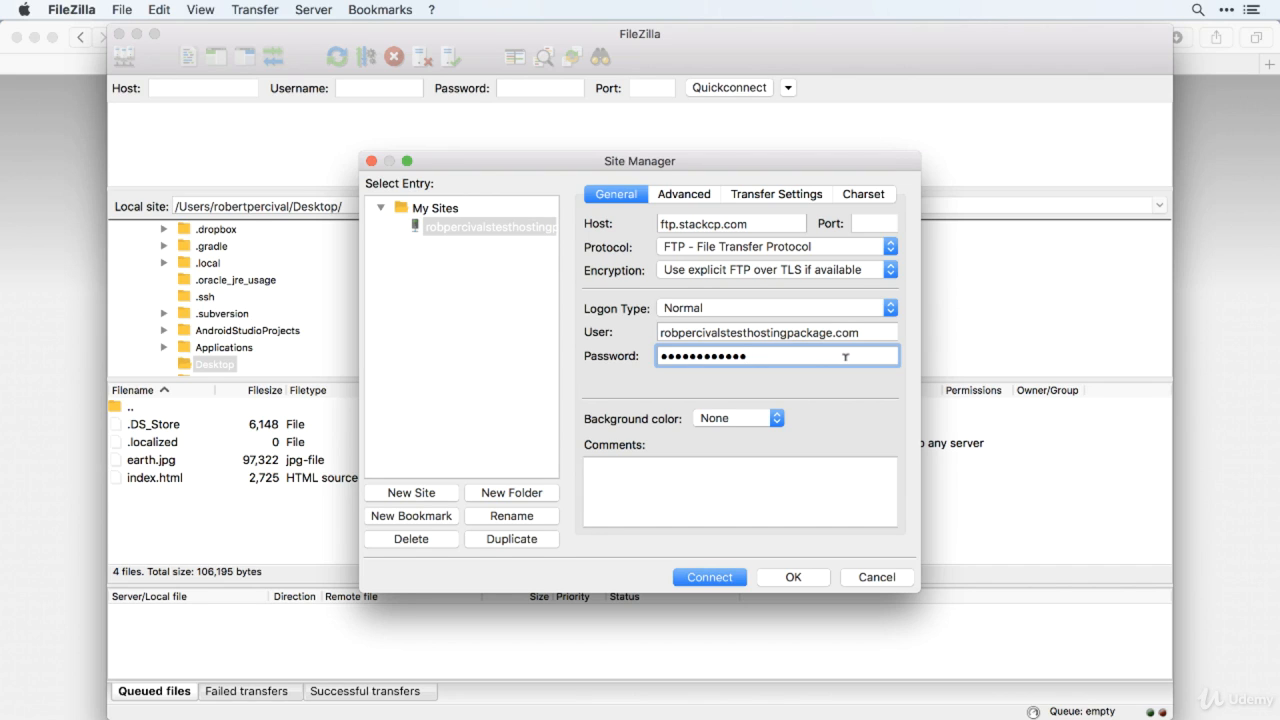
{"action": "left_click", "coordinate": [711, 333]}
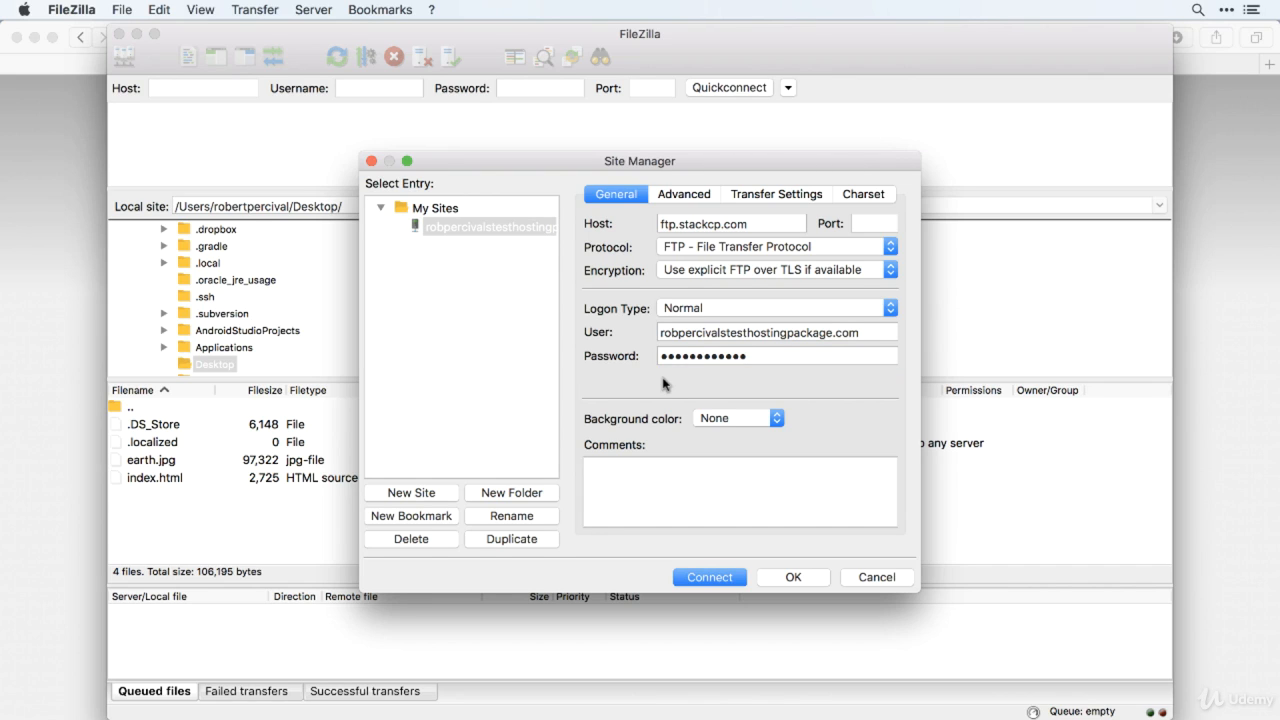
{"action": "left_click", "coordinate": [802, 350]}
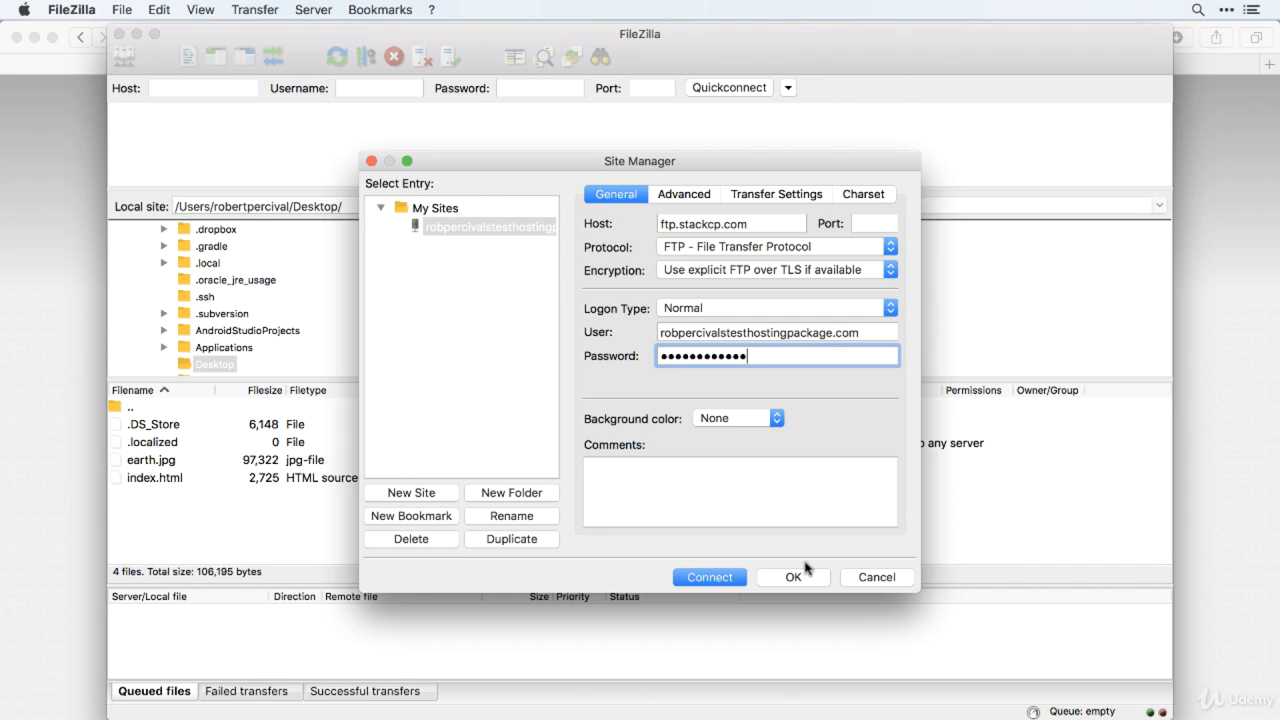
- Connect to the configured site and choose to save passwords
{"action": "left_click", "coordinate": [735, 582]}
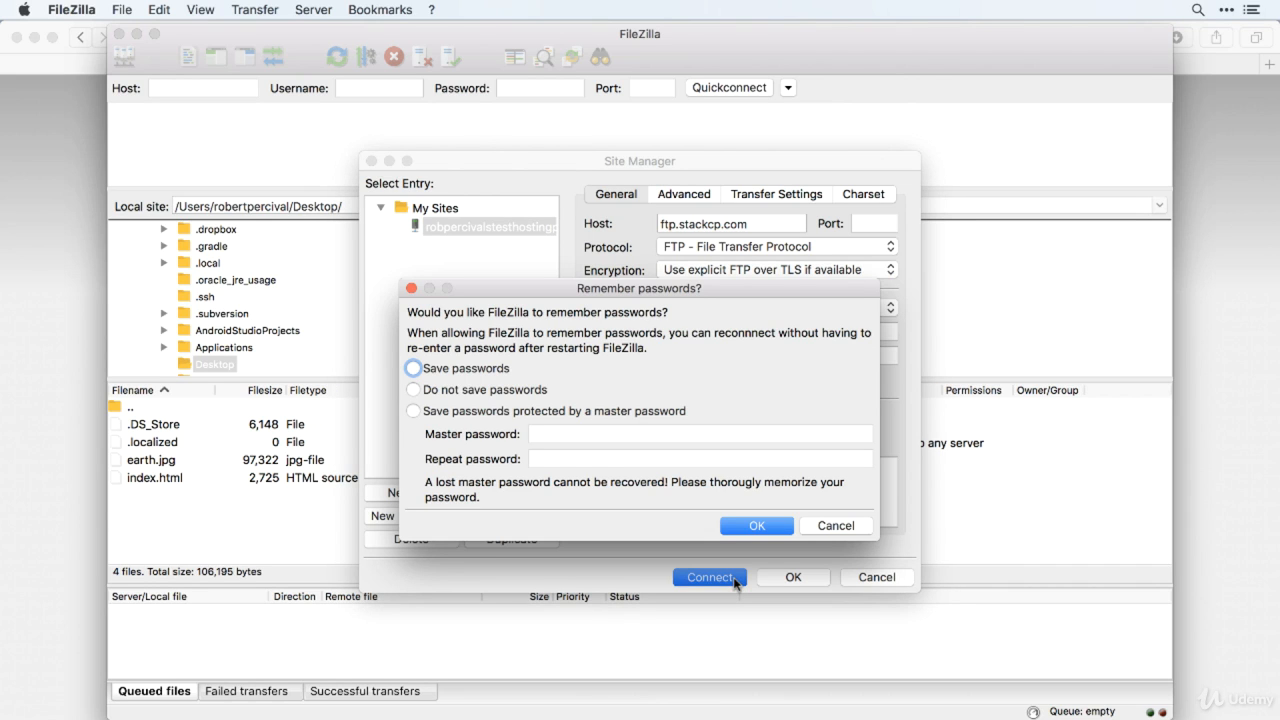
{"action": "left_click", "coordinate": [414, 368]}
{"action": "left_click", "coordinate": [757, 527]}
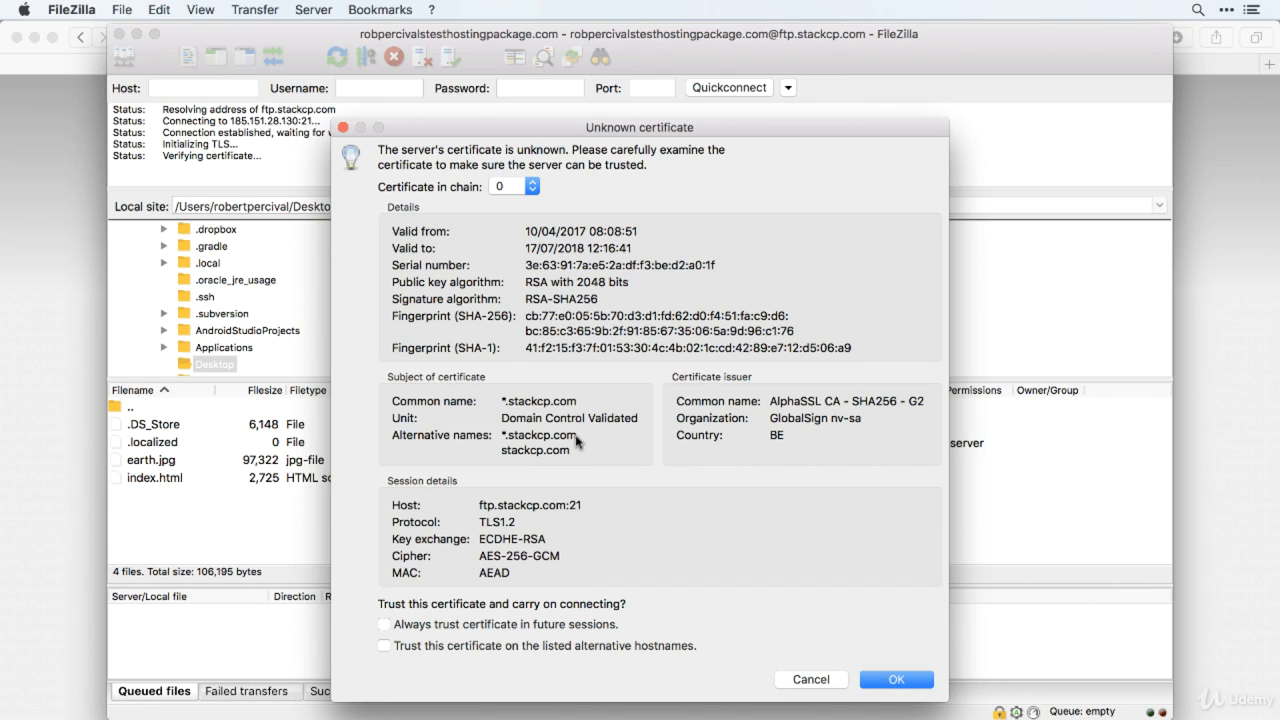
- Accept the server's certificate, trusting it always in future sessions and on the listed alternative hostnames
{"action": "left_click", "coordinate": [385, 625]}
{"action": "left_click", "coordinate": [384, 646]}
{"action": "left_click", "coordinate": [916, 677]}
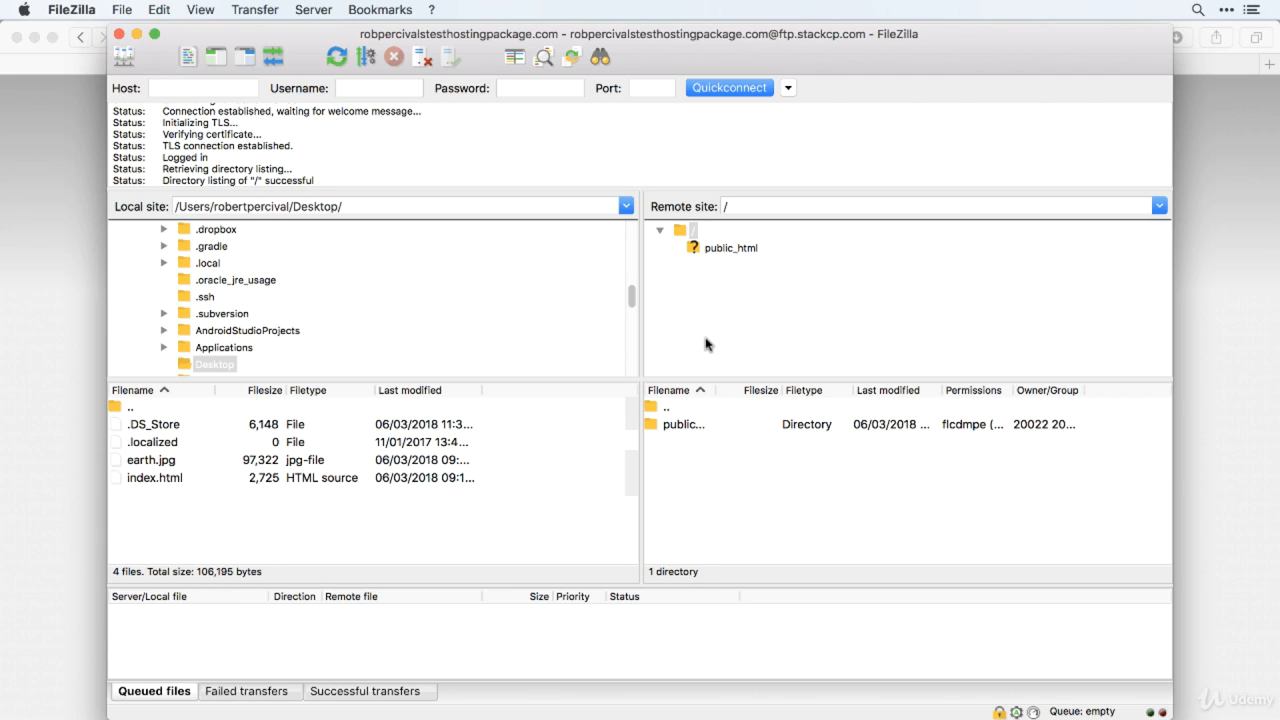
- Open the public_html folder on the remote site and widen its Filename column to show full file names
{"action": "left_click", "coordinate": [731, 248]}
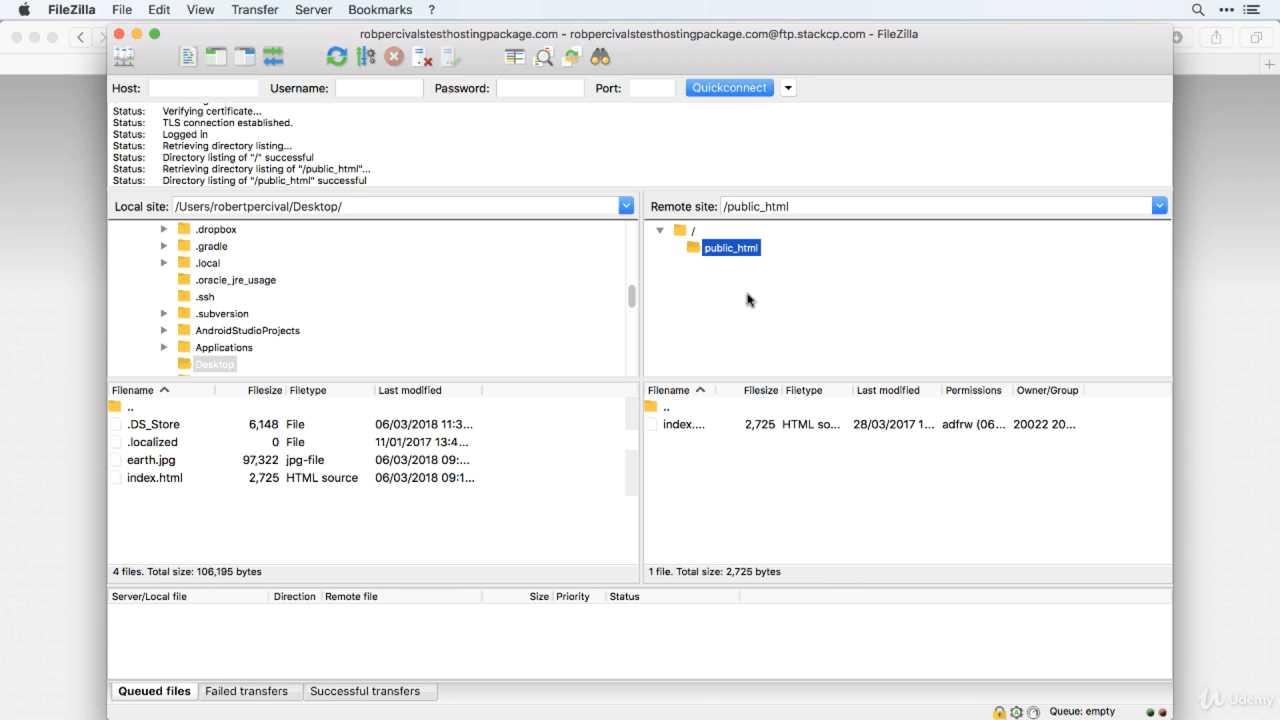
{"action": "left_click_drag", "start_coordinate": [716, 391], "coordinate": [789, 395]}
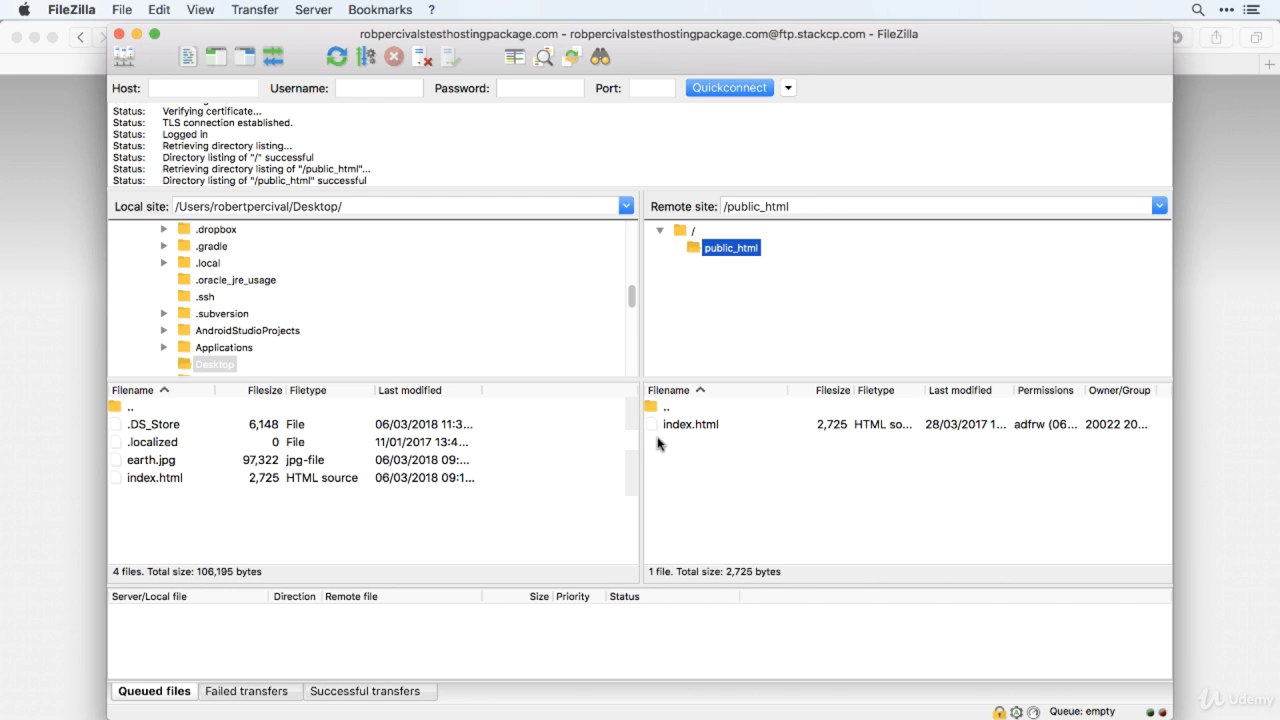
- View the Hello World! page in Safari and use FileZilla to upload earth.jpg from the Desktop to public_html
{"action": "left_click", "coordinate": [64, 361]}
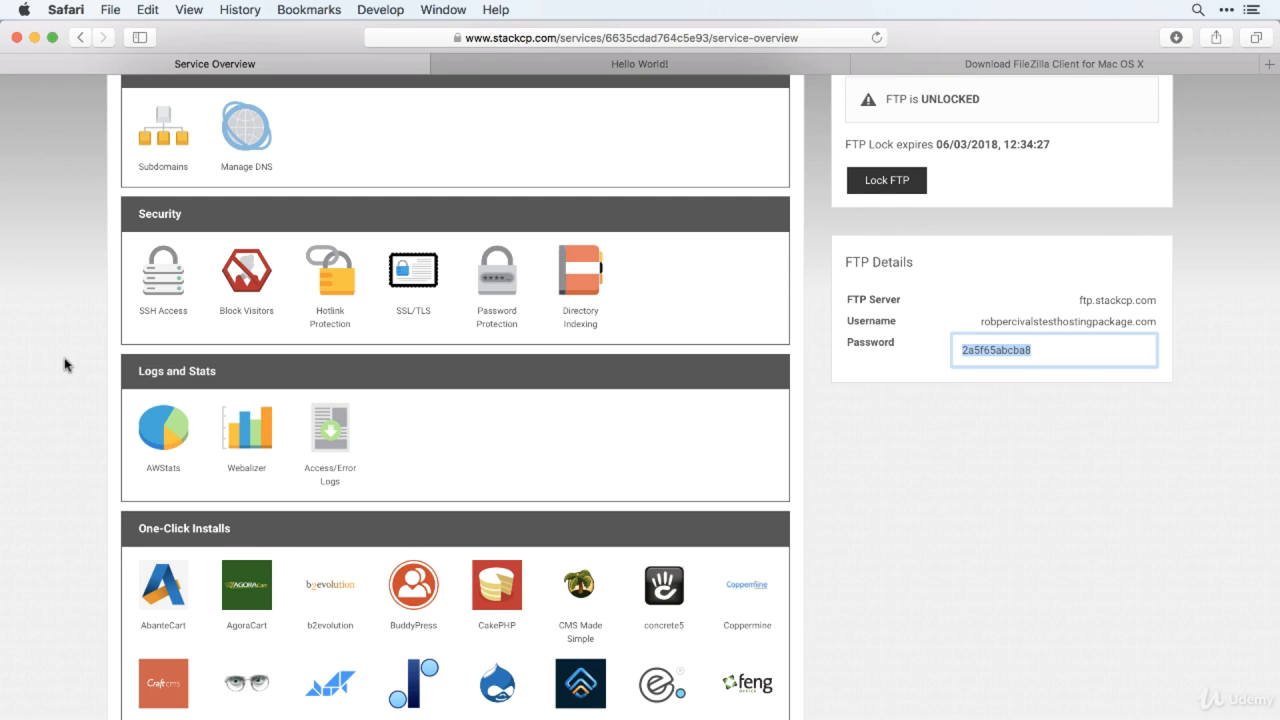
{"action": "left_click", "coordinate": [630, 68]}
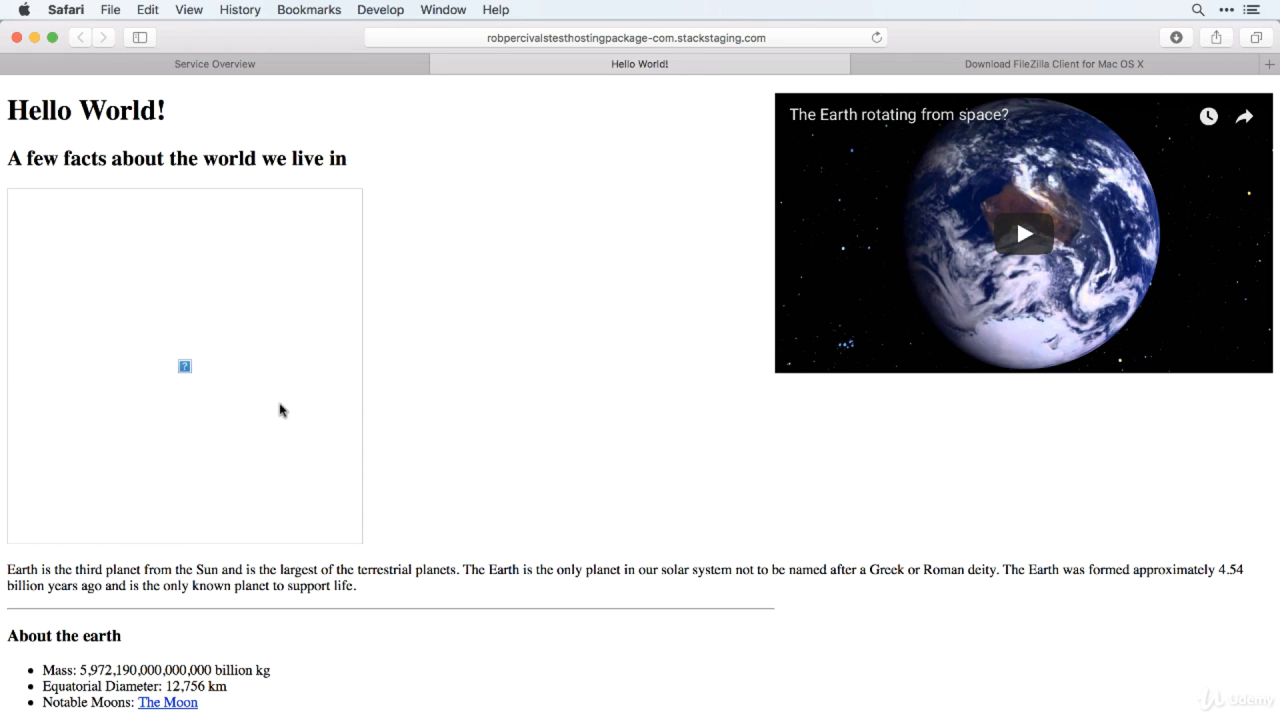
{"action": "key", "text": "super+Tab"}
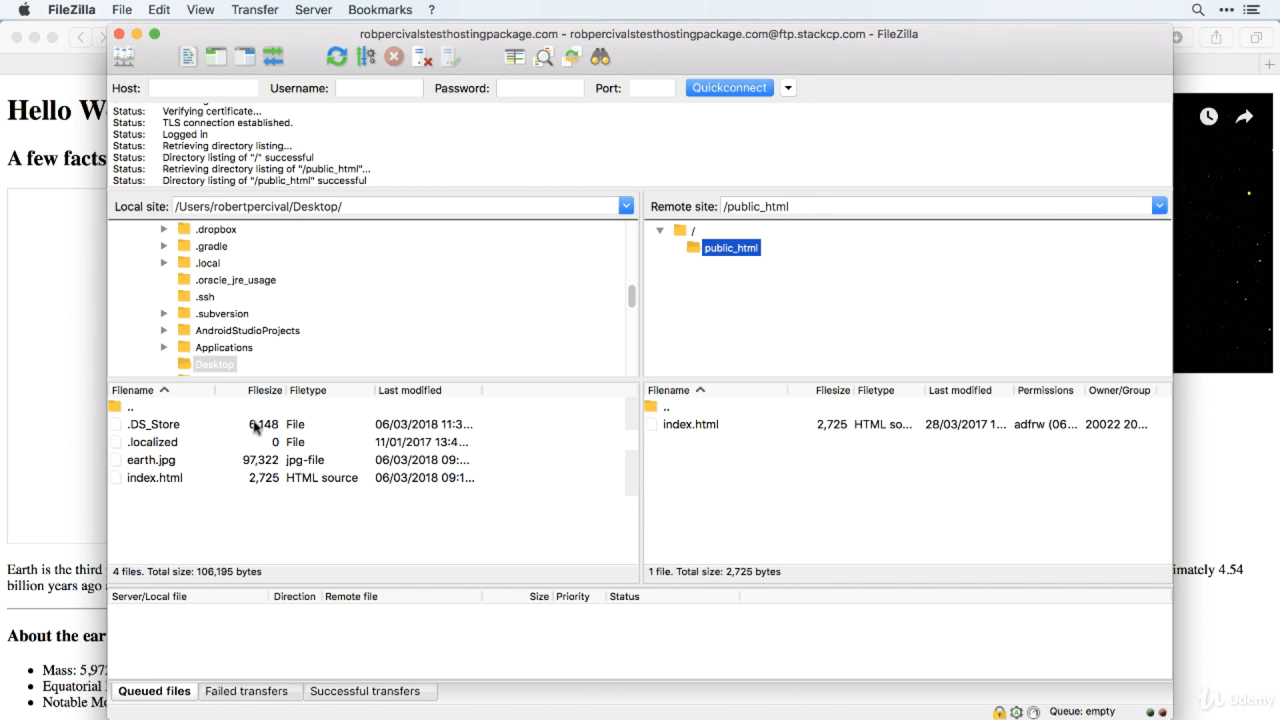
{"action": "left_click", "coordinate": [185, 461]}
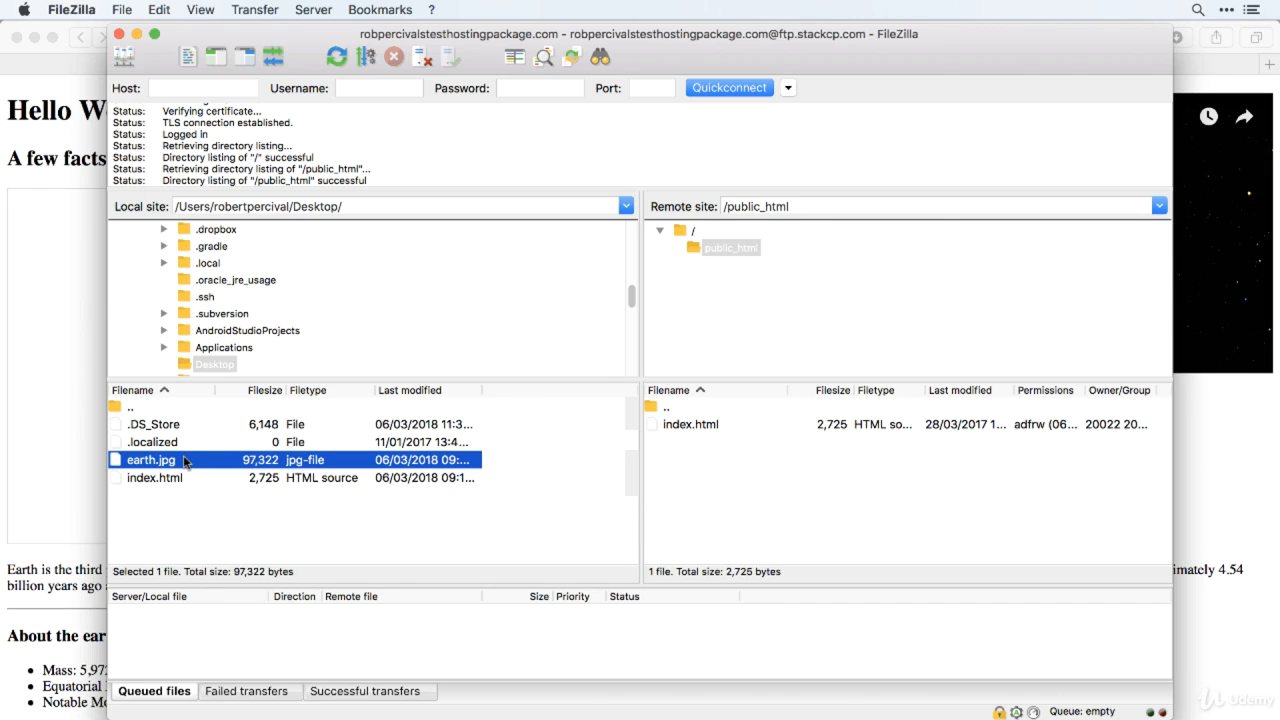
{"action": "right_click", "coordinate": [313, 465]}
{"action": "left_click", "coordinate": [352, 462]}
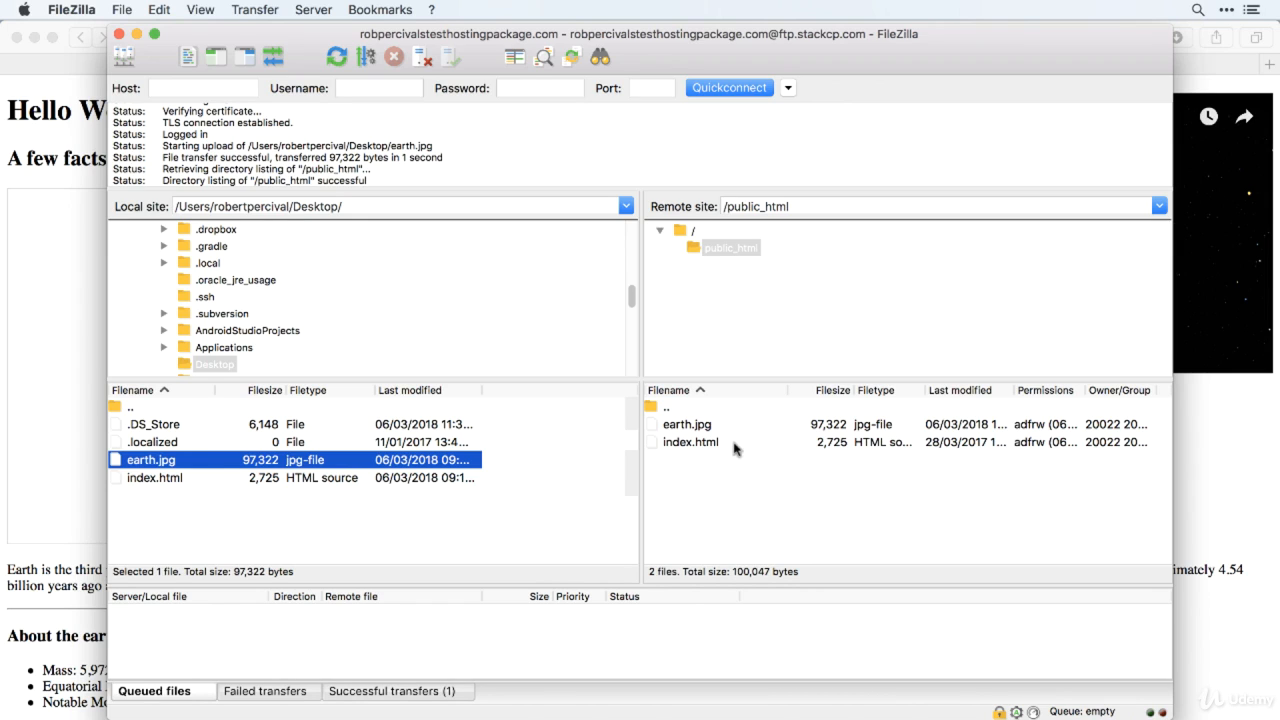
- Switch to Safari and reload the Hello World! page to check the earth image
{"action": "key", "text": "super+Tab"}
{"action": "key", "text": "super+Tab"}
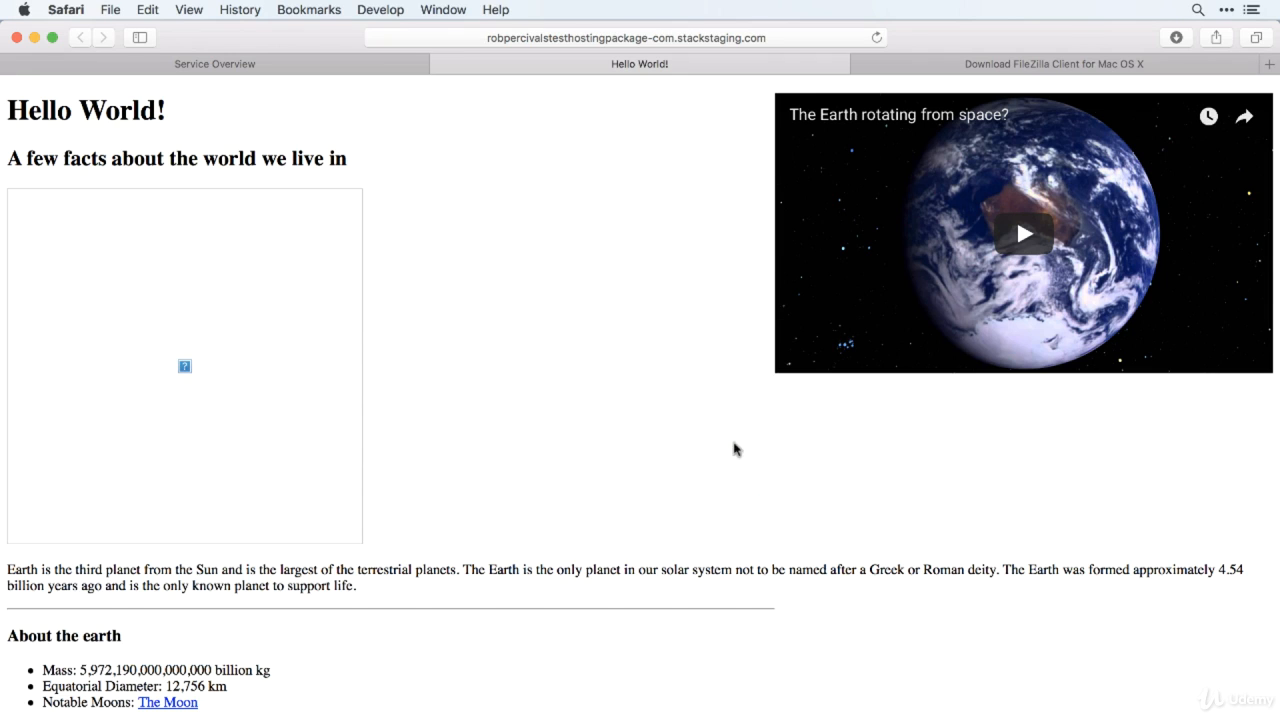
{"action": "key", "text": "super+r"}
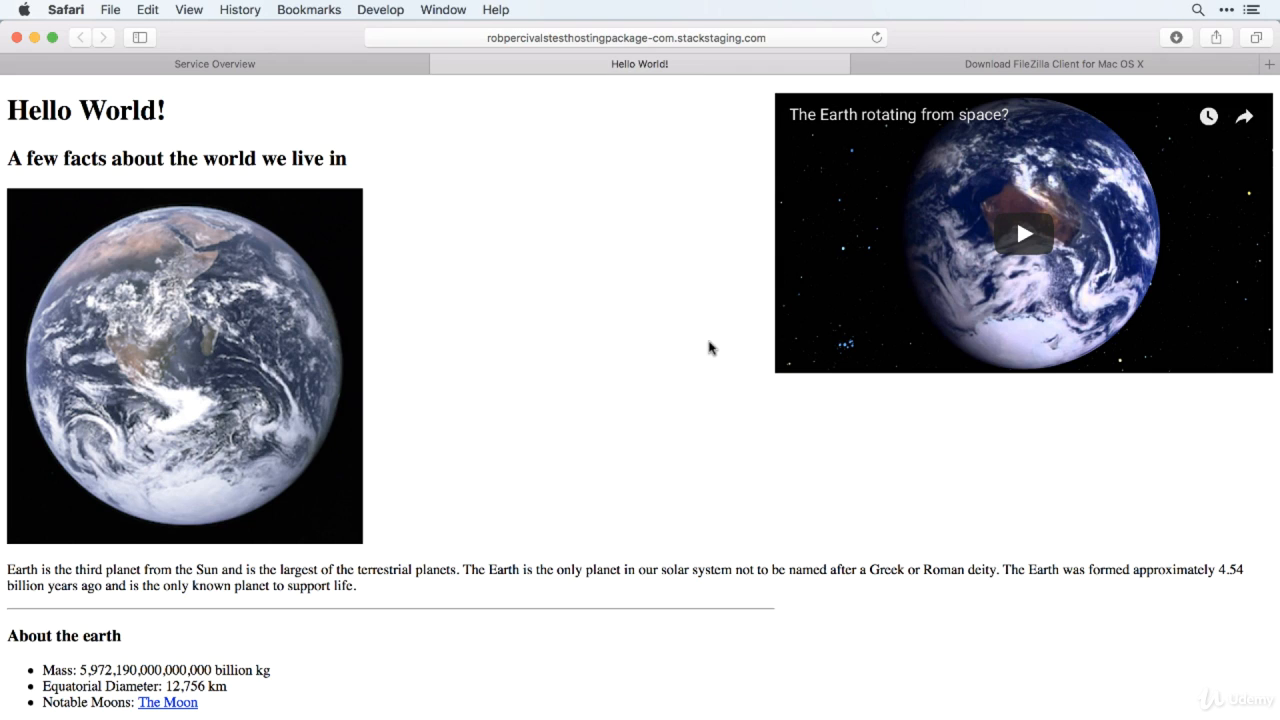
- Switch back to FileZilla and select index.html in the remote public_html folder
{"action": "key", "text": "super+Tab"}
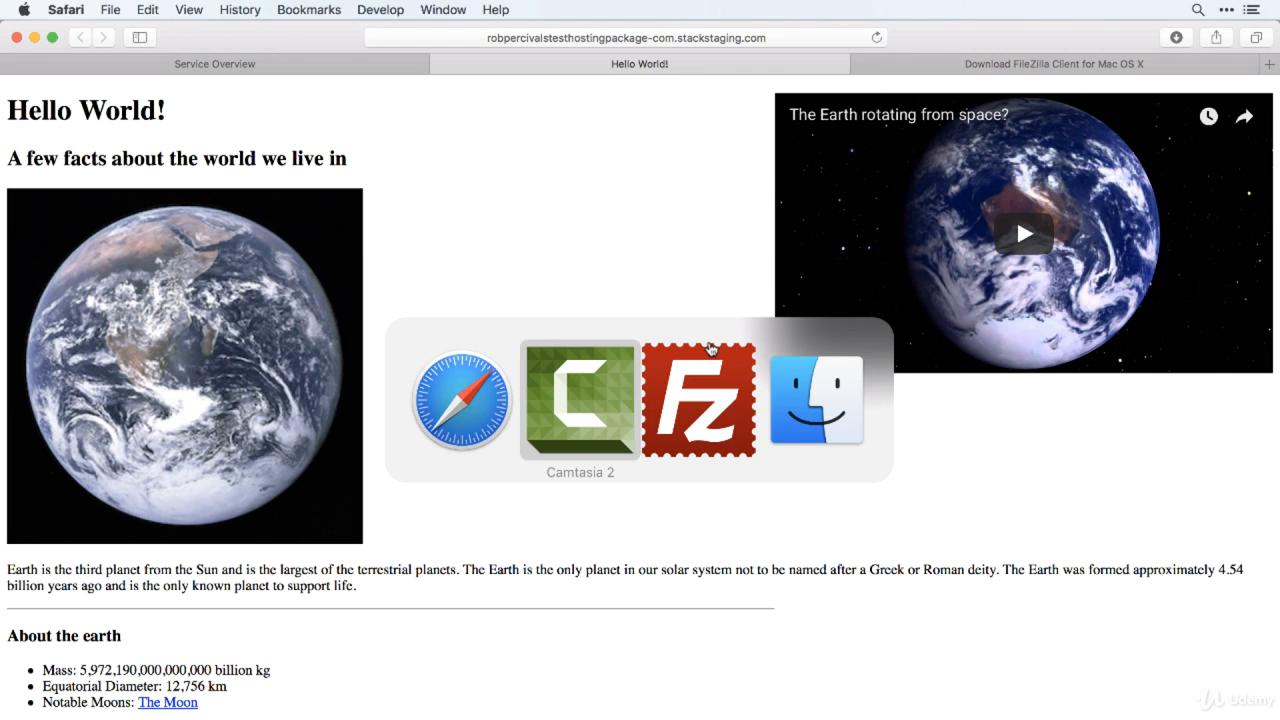
{"action": "left_click", "coordinate": [708, 347]}
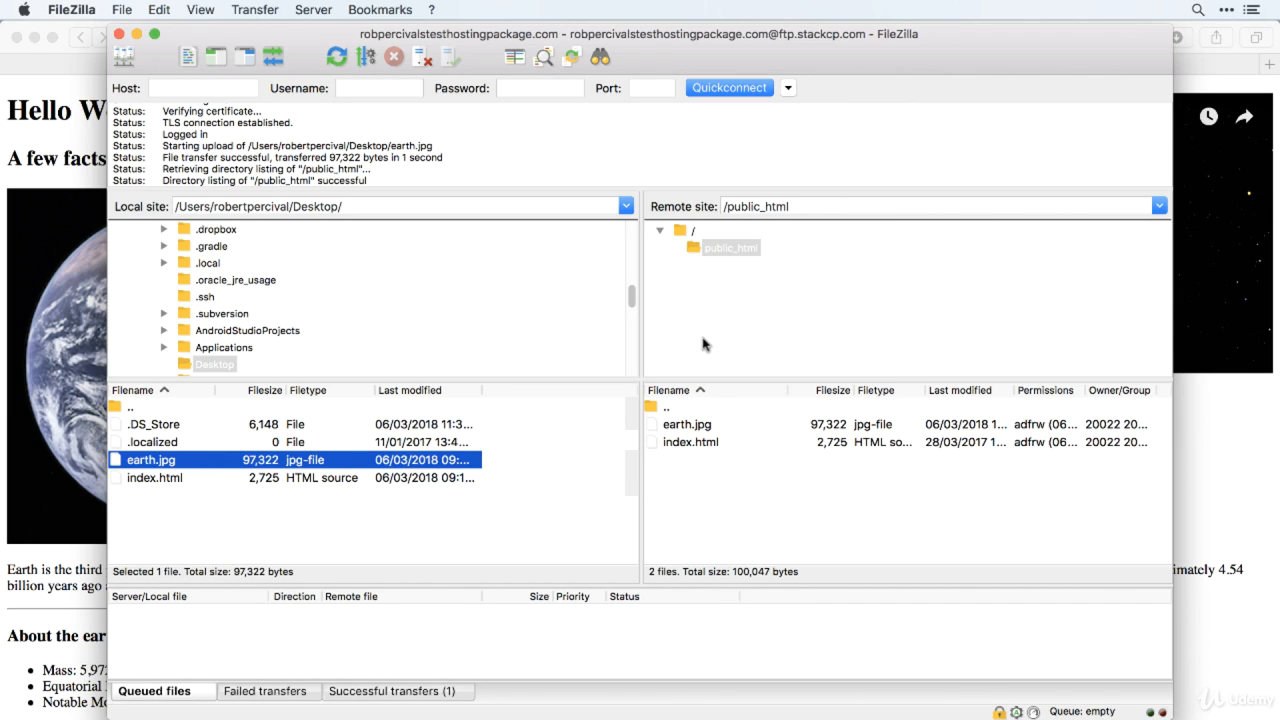
{"action": "left_click", "coordinate": [706, 445]}
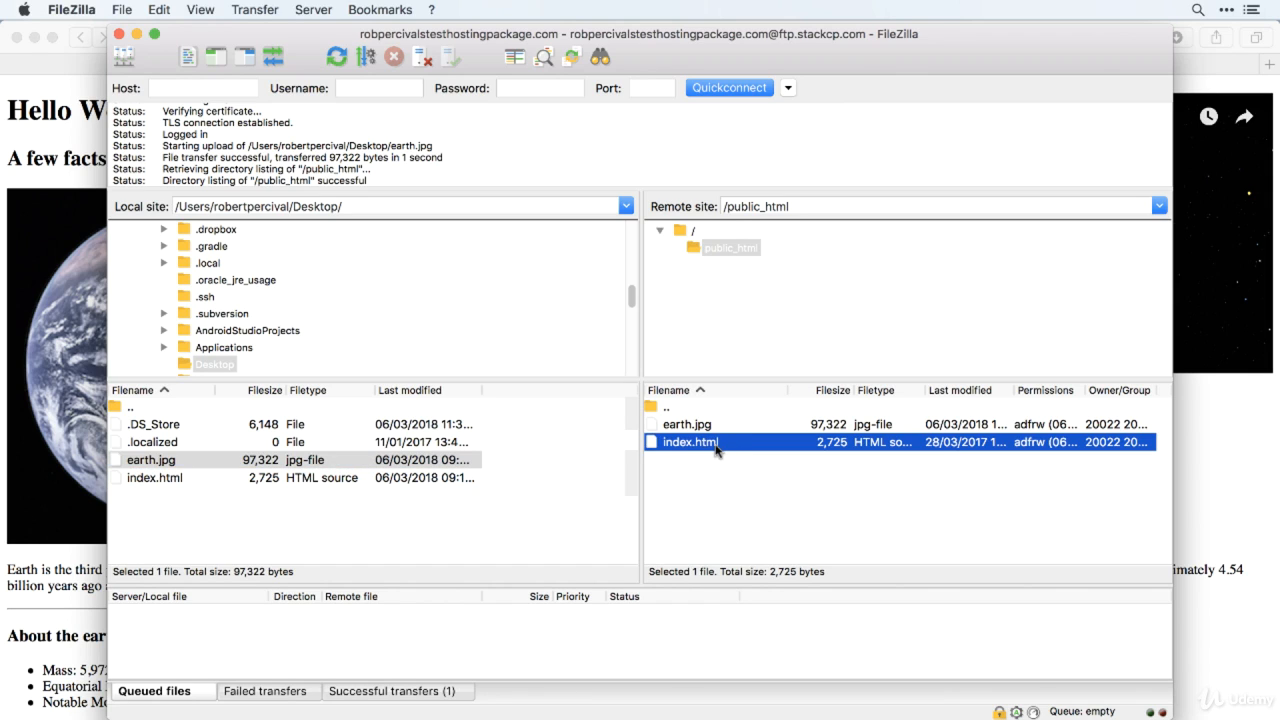
- Open the remote index.html for editing in Brackets and look through its HTML code
{"action": "right_click", "coordinate": [716, 450]}
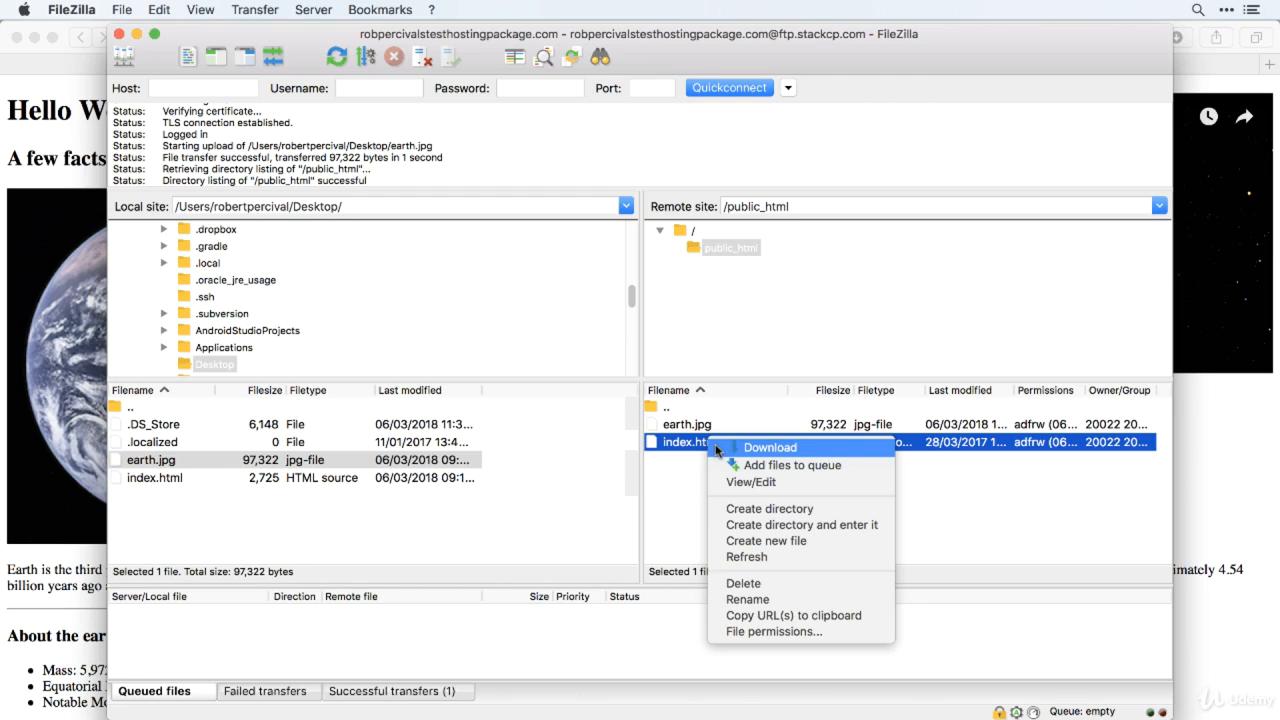
{"action": "left_click", "coordinate": [789, 483]}
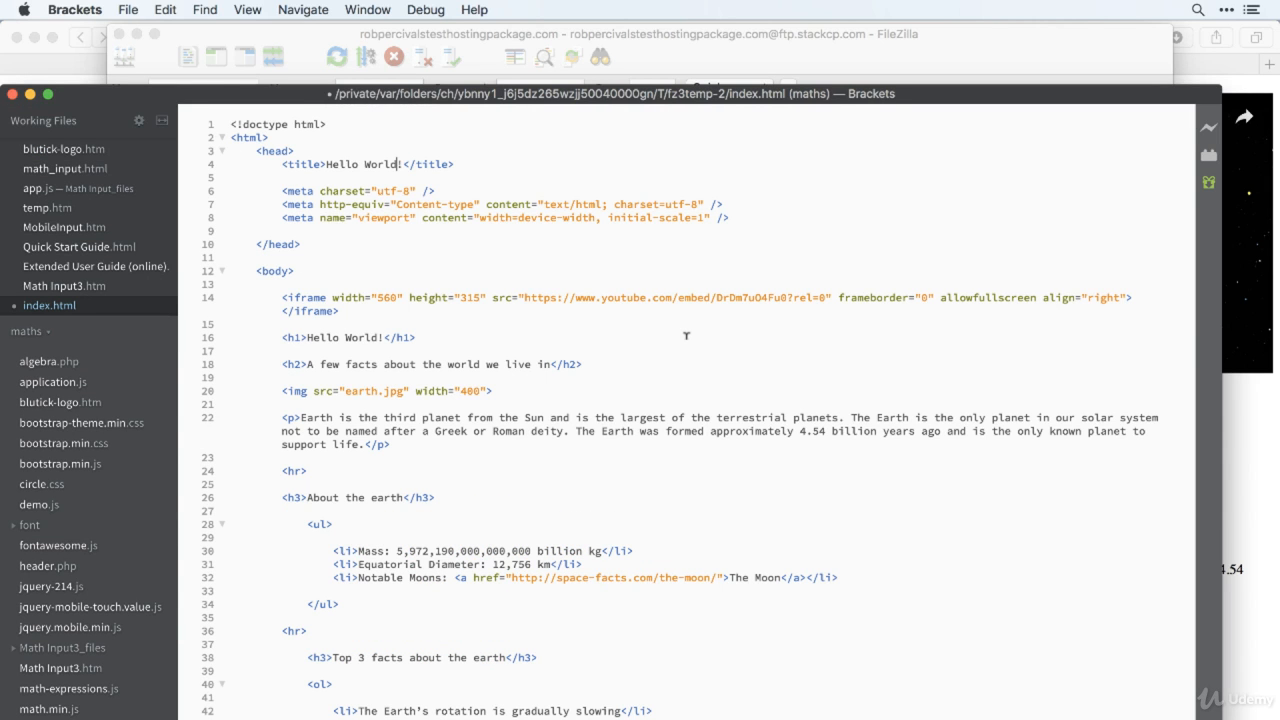
{"action": "scroll", "coordinate": [718, 318], "scroll_direction": "down", "scroll_amount": 15}
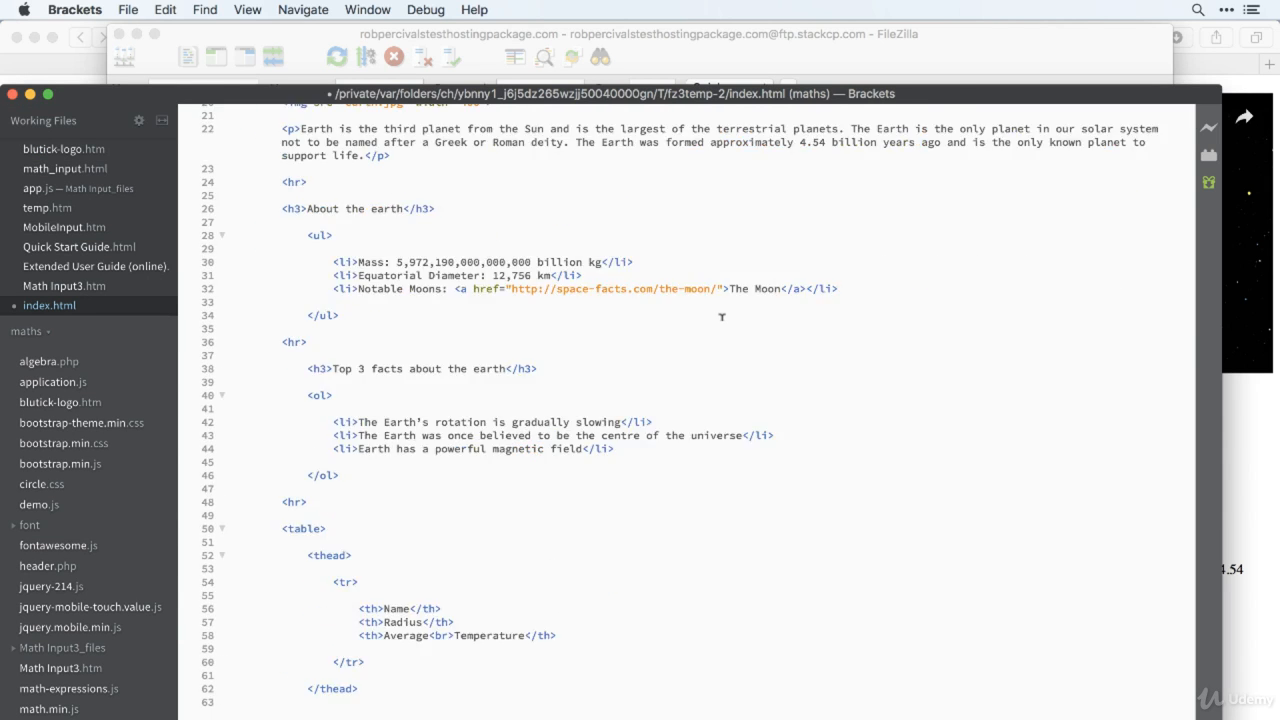
{"action": "scroll", "coordinate": [721, 317], "scroll_direction": "down", "scroll_amount": 2}
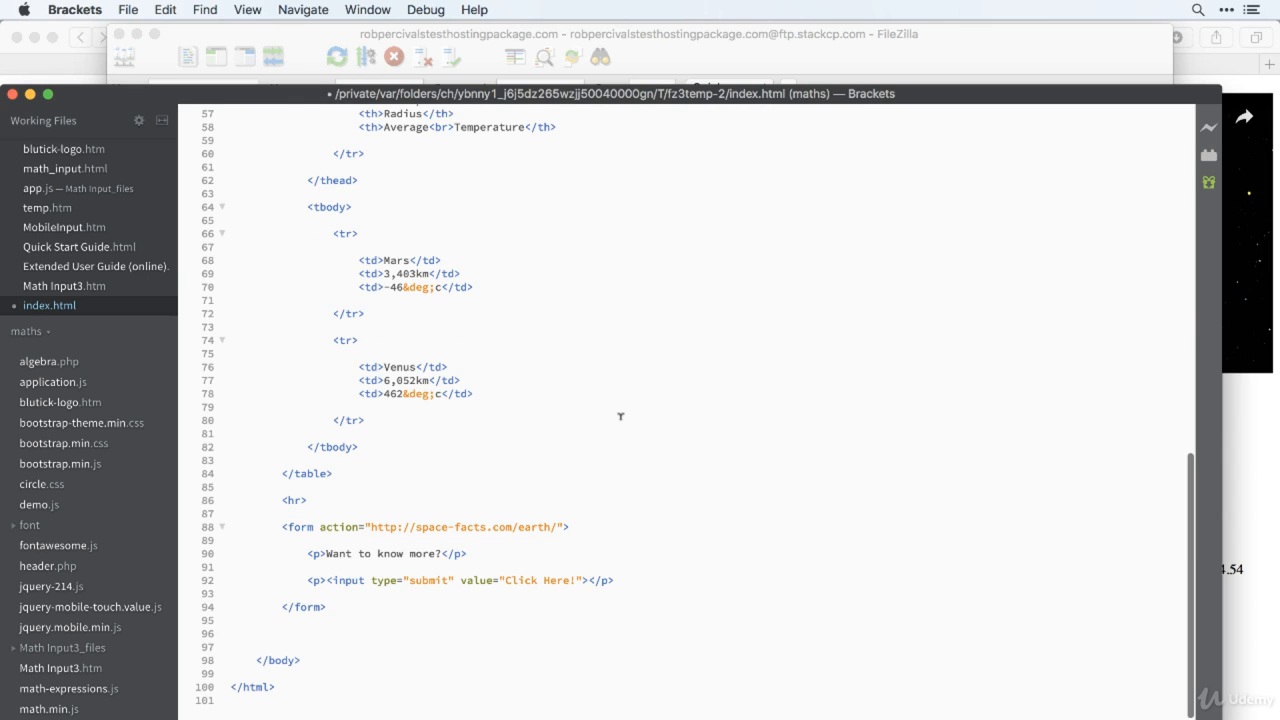
{"action": "scroll", "coordinate": [620, 416], "scroll_direction": "up", "scroll_amount": 15}
{"action": "scroll", "coordinate": [620, 416], "scroll_direction": "up", "scroll_amount": 3}
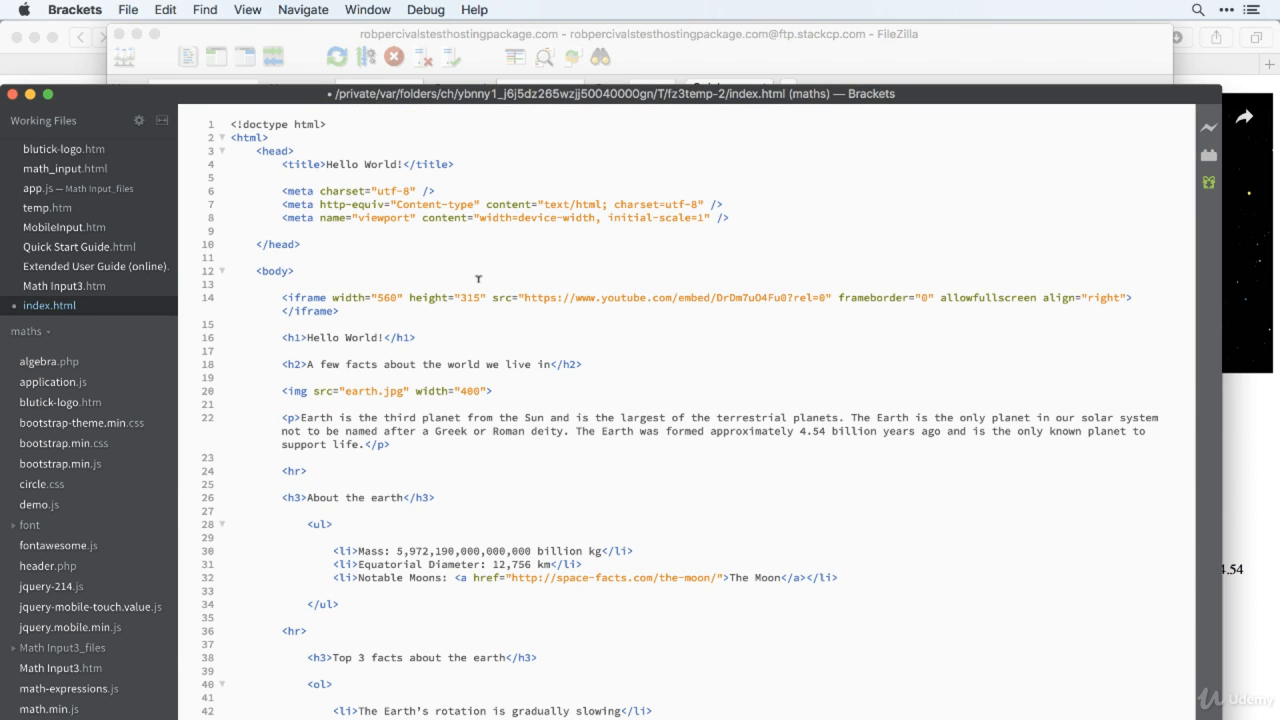
- Change both the page title and the h1 heading in index.html to "Hello Worlds!" and save the file
{"action": "type", "text": "s"}
{"action": "left_click", "coordinate": [379, 337]}
{"action": "type", "text": "s"}
{"action": "key", "text": "super+s"}
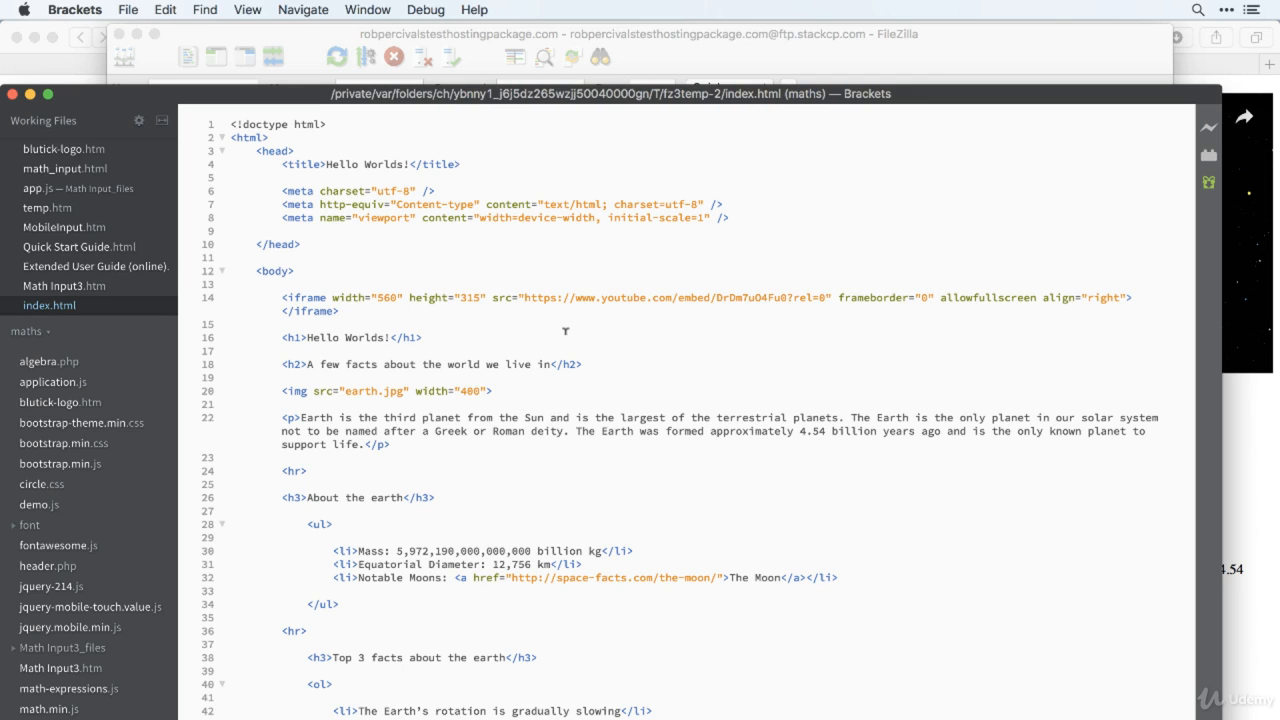
- Switch to FileZilla and upload the edited index.html back to public_html on the server
{"action": "key", "text": "super+Tab"}
{"action": "key", "text": "super+Tab"}
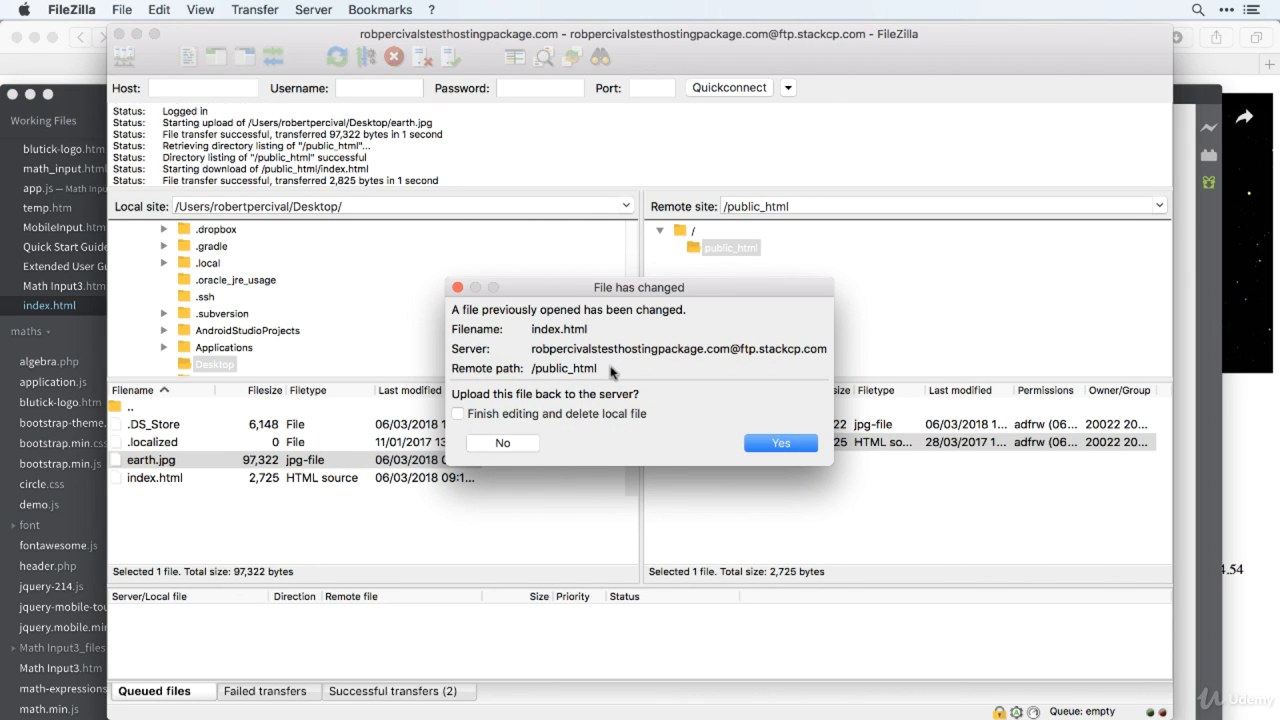
{"action": "left_click", "coordinate": [781, 443]}
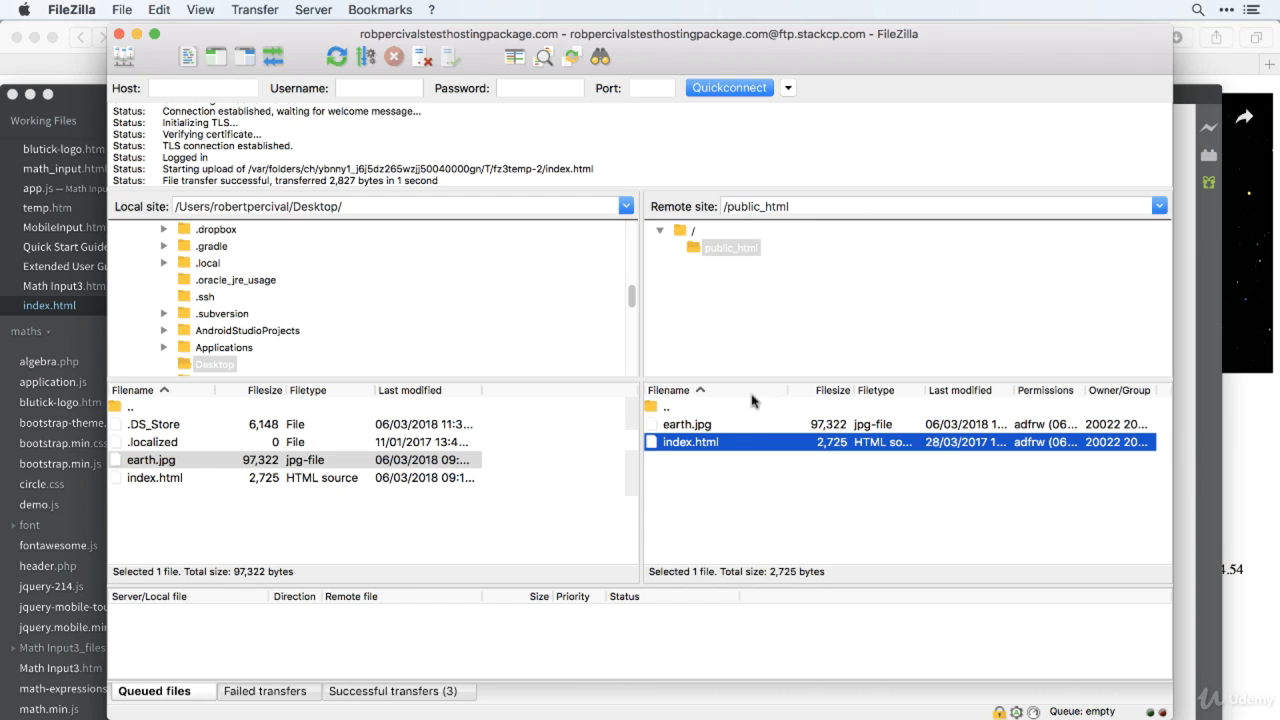
- Switch to Safari, reload the web page, and highlight the added "s" in the main heading
{"action": "key", "text": "super+Tab"}
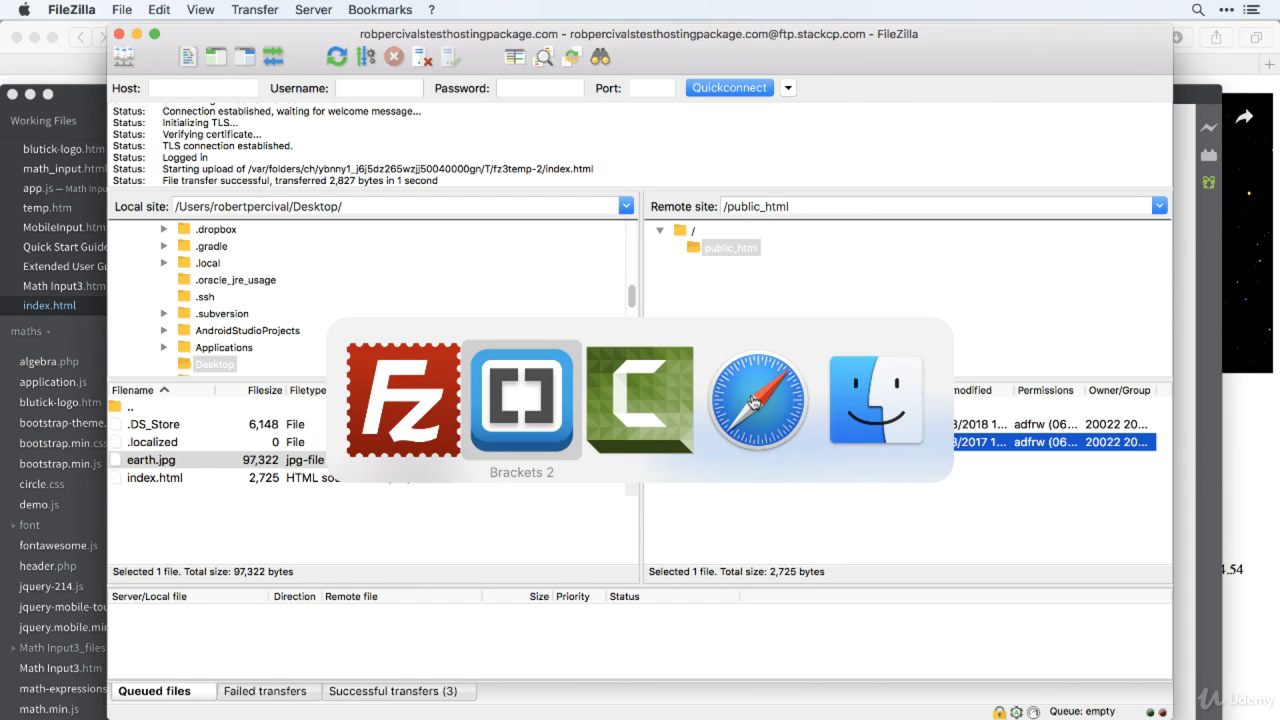
{"action": "key", "text": "super+Tab"}
{"action": "key", "text": "super+Tab"}
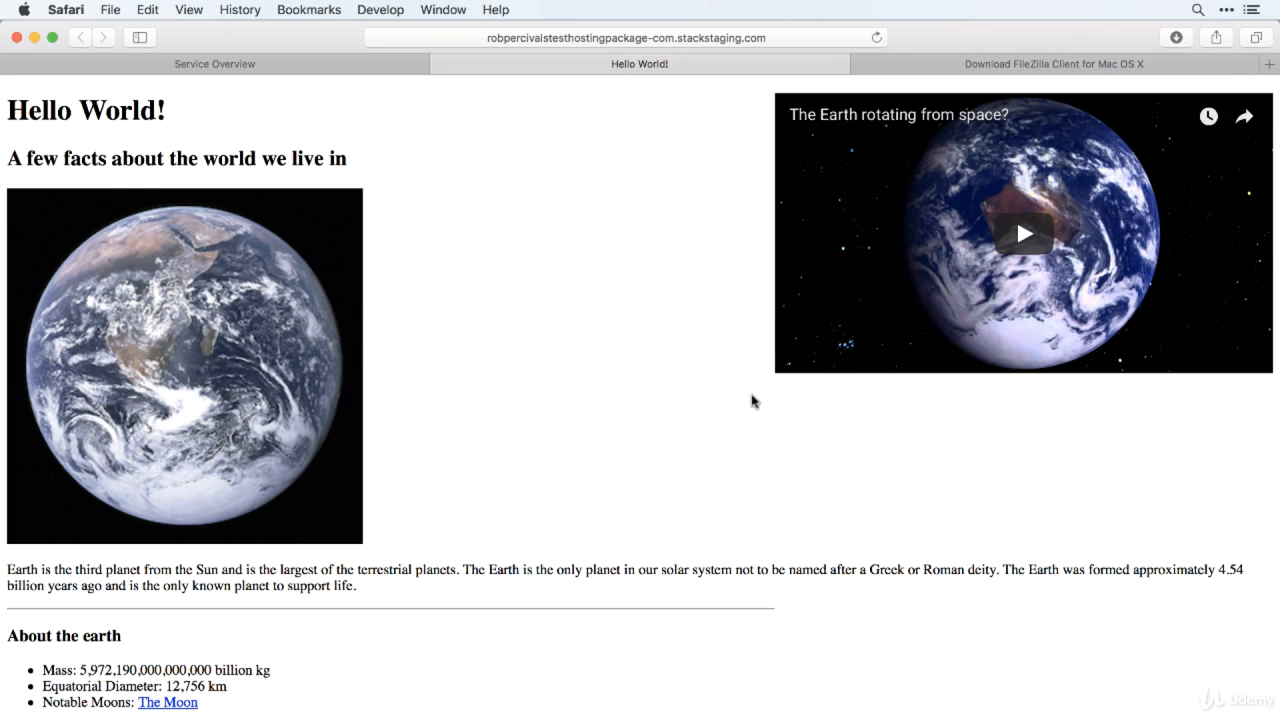
{"action": "key", "text": "super+r"}
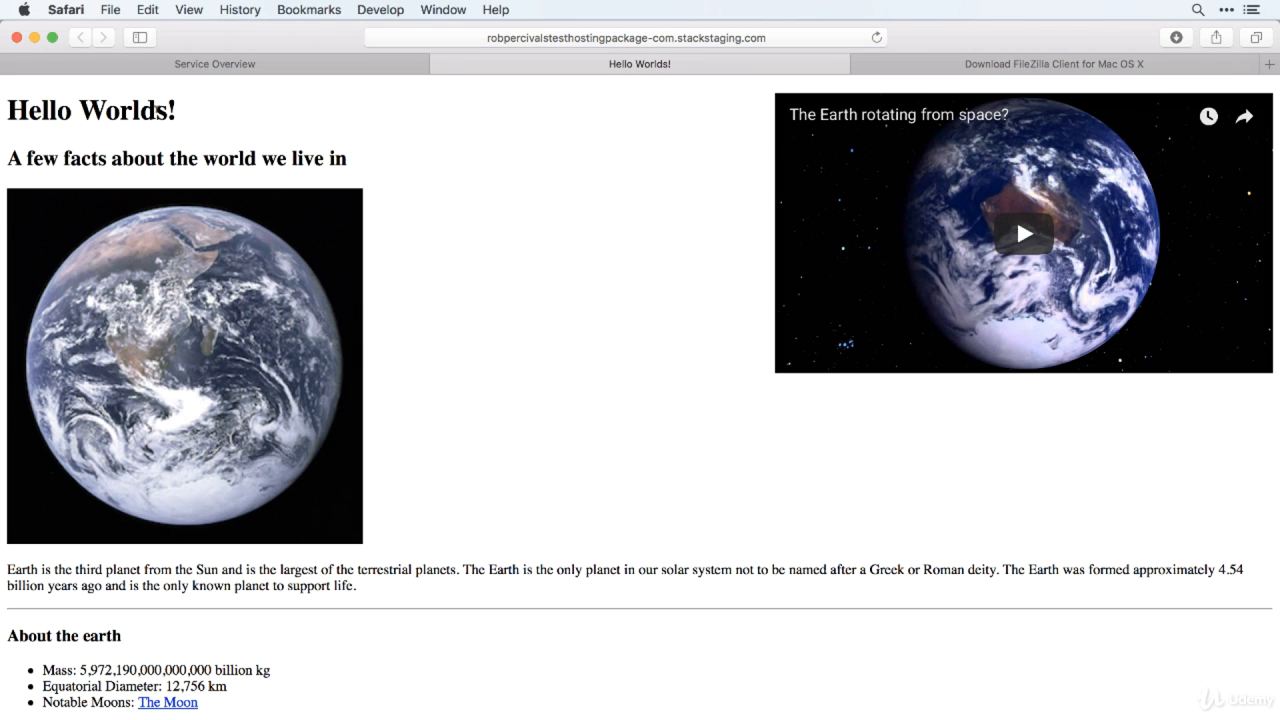
{"action": "left_click_drag", "start_coordinate": [155, 110], "coordinate": [167, 110]}
- Switch back to FileZilla and review the file actions offered for the remote index.html
{"action": "key", "text": "super+Tab"}
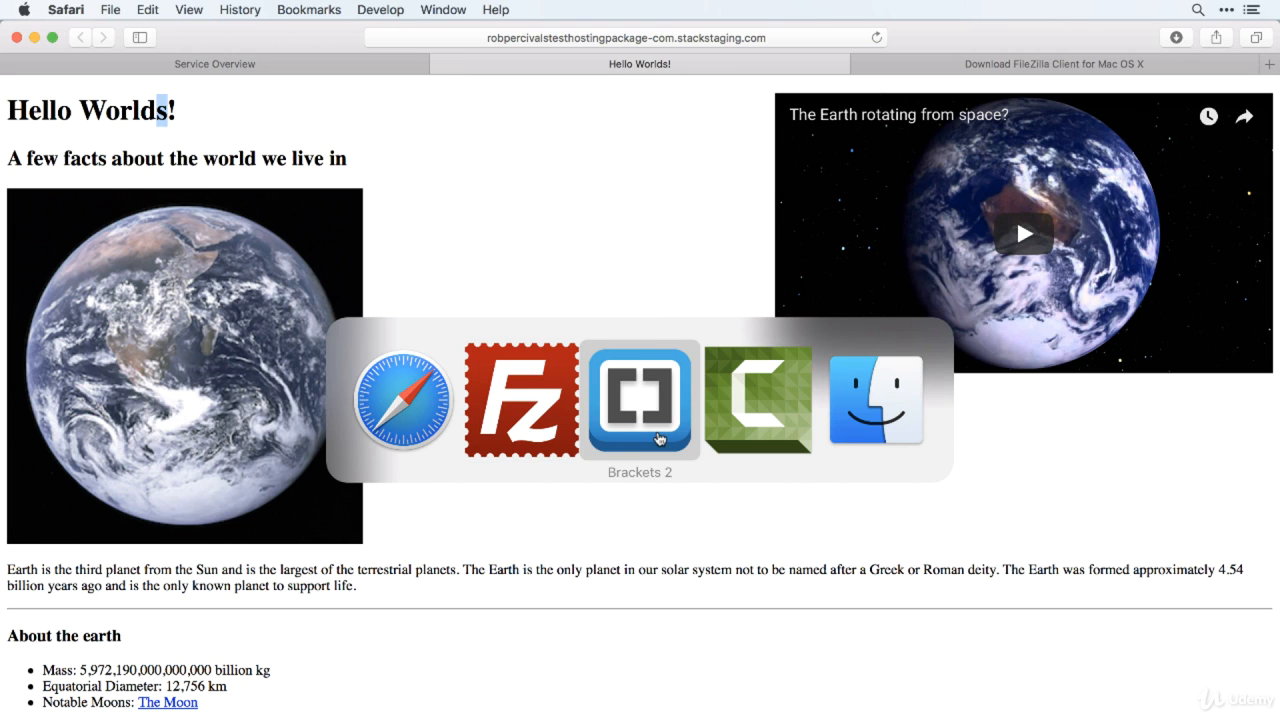
{"action": "left_click", "coordinate": [528, 432]}
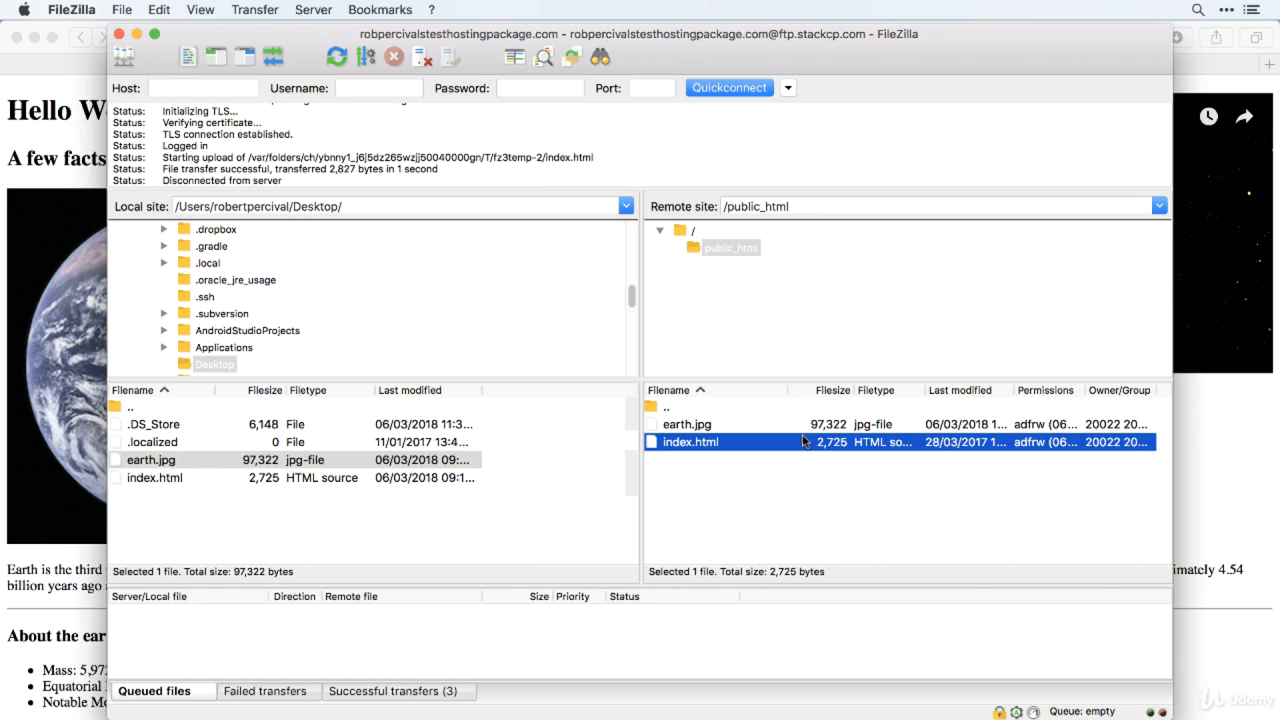
{"action": "right_click", "coordinate": [816, 447]}
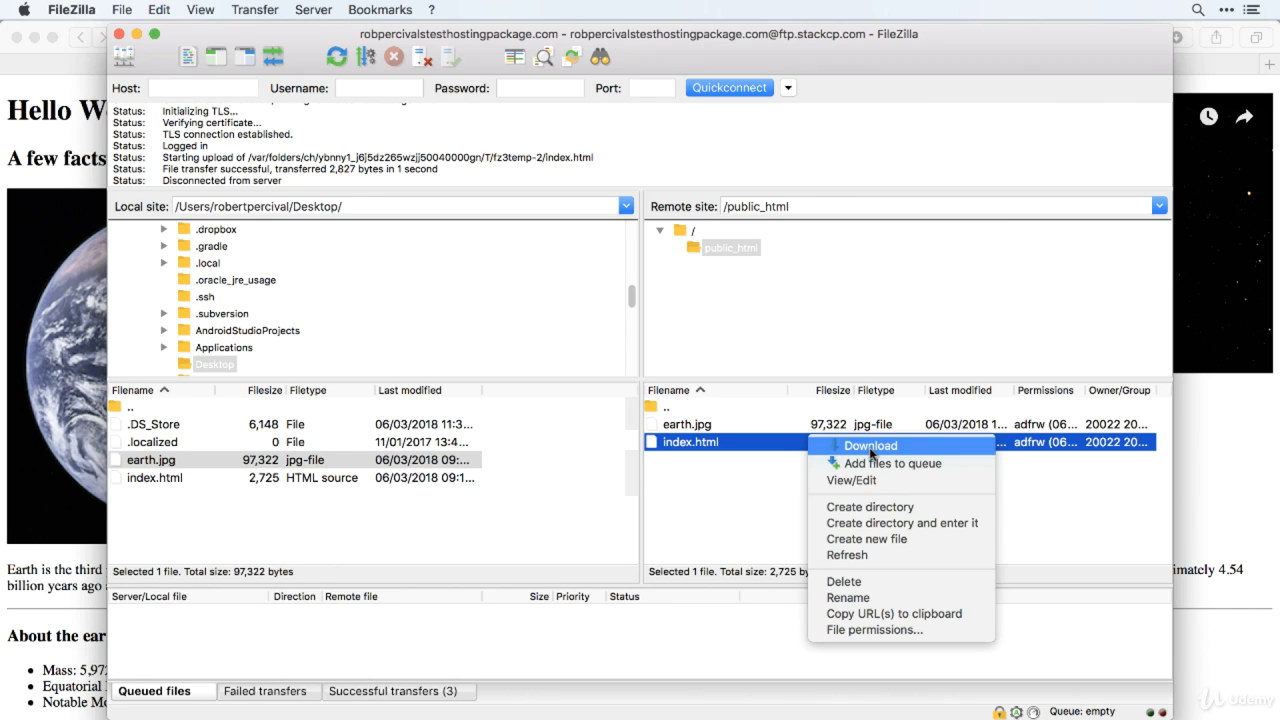
{"action": "left_click", "coordinate": [391, 509]}
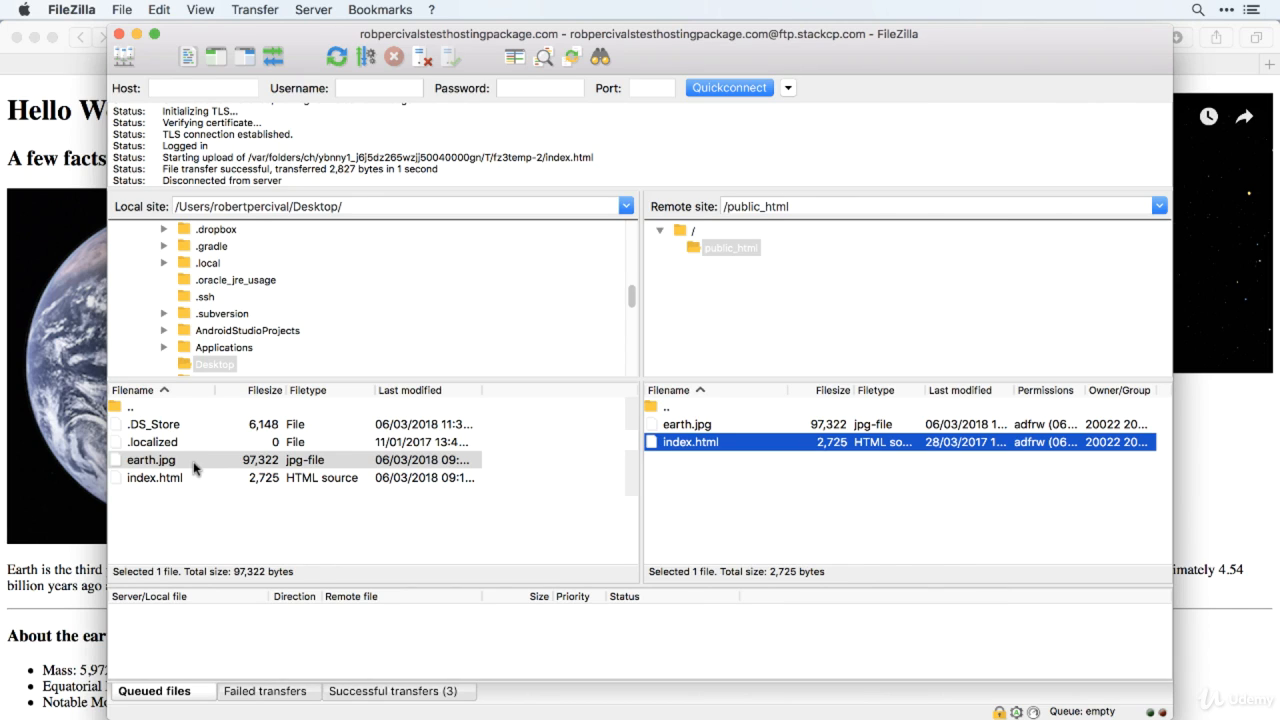